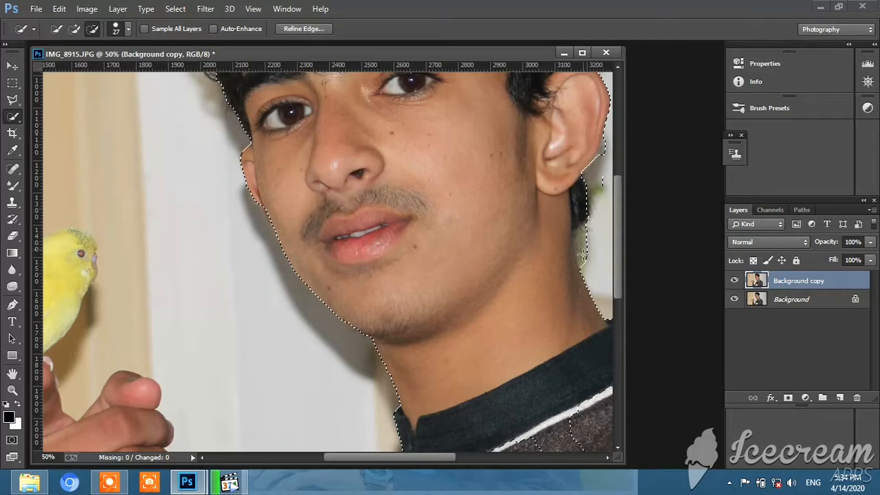
Step: Subtract the background strip beside the neck and below the ear from the selection and touch up its edge there
click(582, 255)
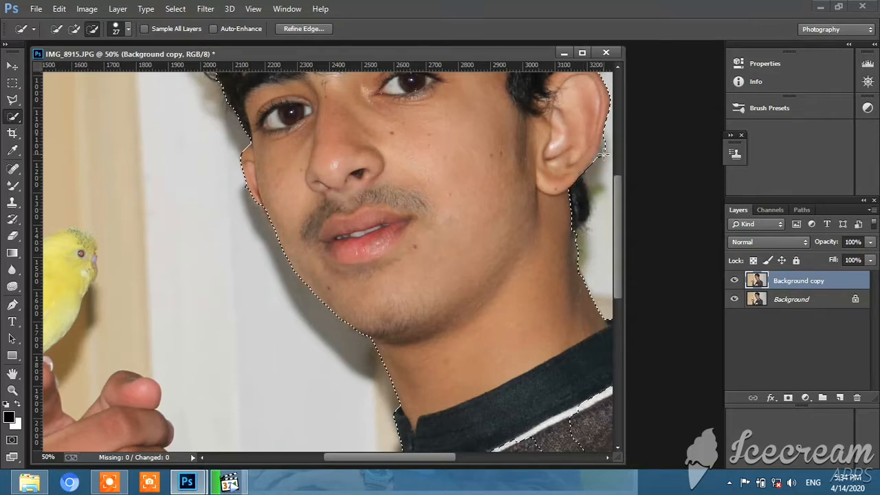
click(560, 195)
click(74, 28)
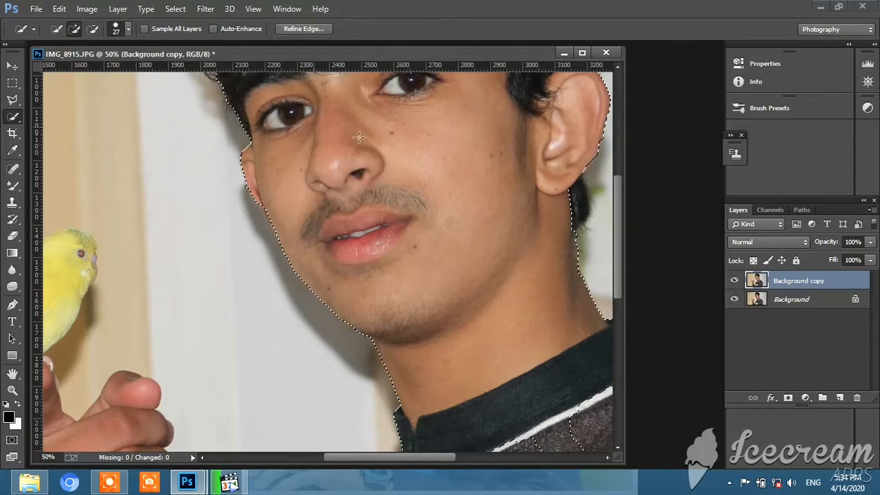
click(584, 229)
Step: Extend the selection over the dark sweater's shoulder and chest
scroll(69, 344, down, 5)
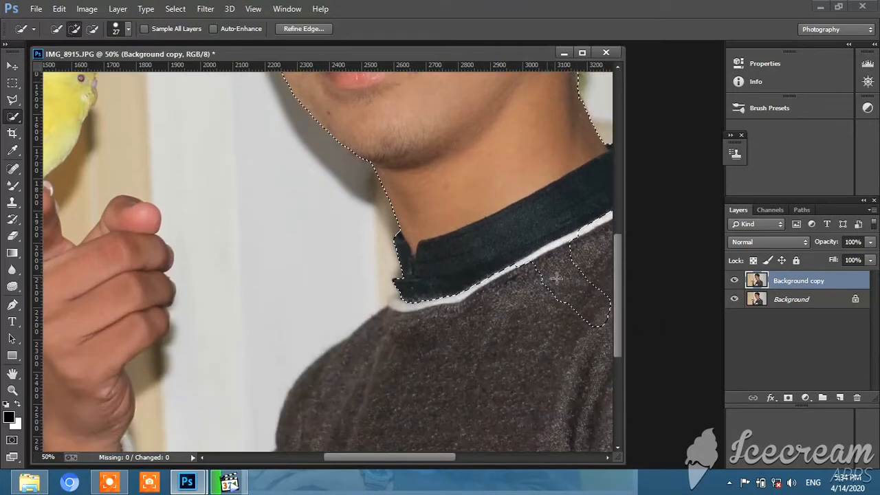
mouse_move(493, 322)
mouse_down()
mouse_move(458, 338)
mouse_move(438, 324)
mouse_move(414, 355)
mouse_up()
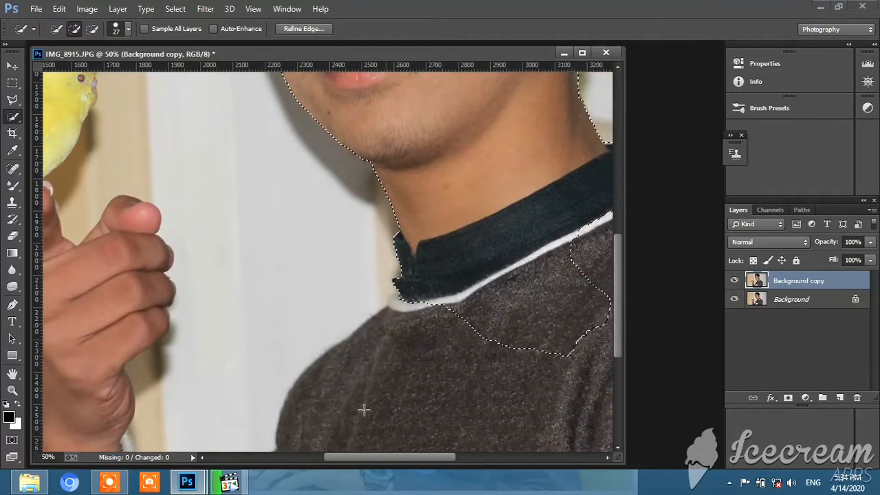
mouse_move(405, 326)
mouse_down()
mouse_move(416, 297)
mouse_move(393, 313)
mouse_move(416, 330)
mouse_move(356, 319)
mouse_up()
scroll(430, 350, down, 5)
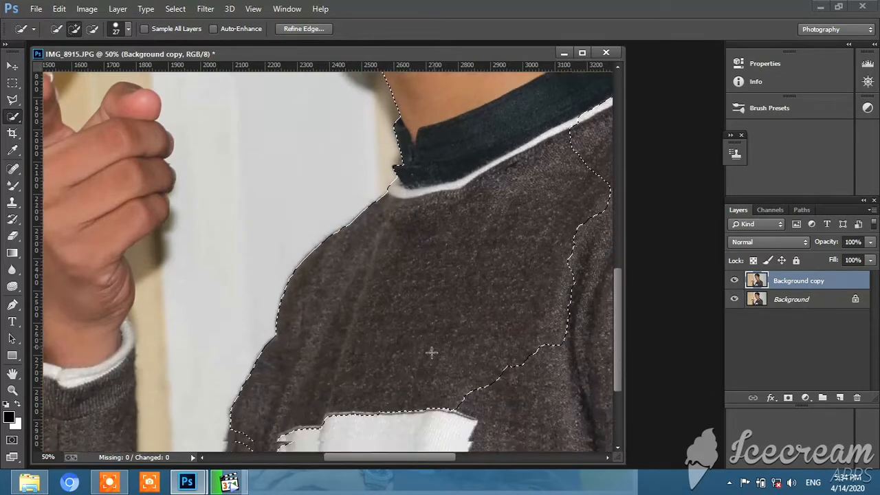
drag(497, 330, 537, 368)
drag(559, 397, 558, 398)
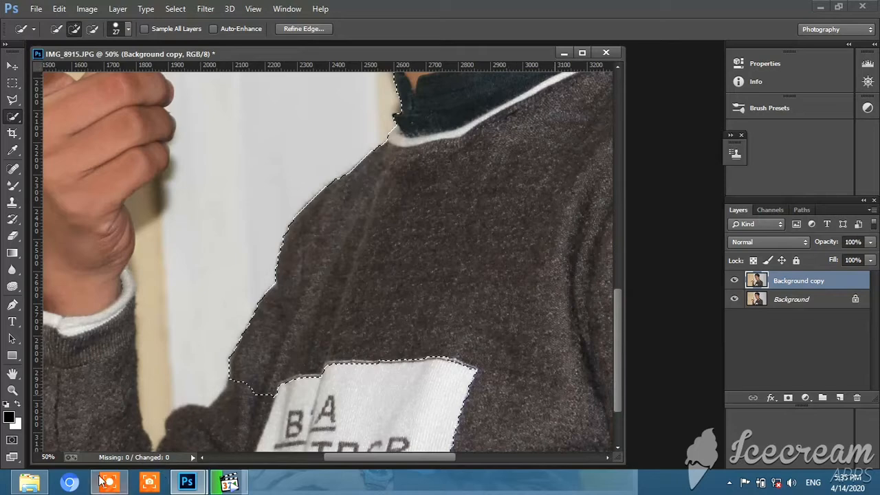
Step: Add the lower sweater, including its white print, and the raised arm's sleeve to the selection
click(109, 483)
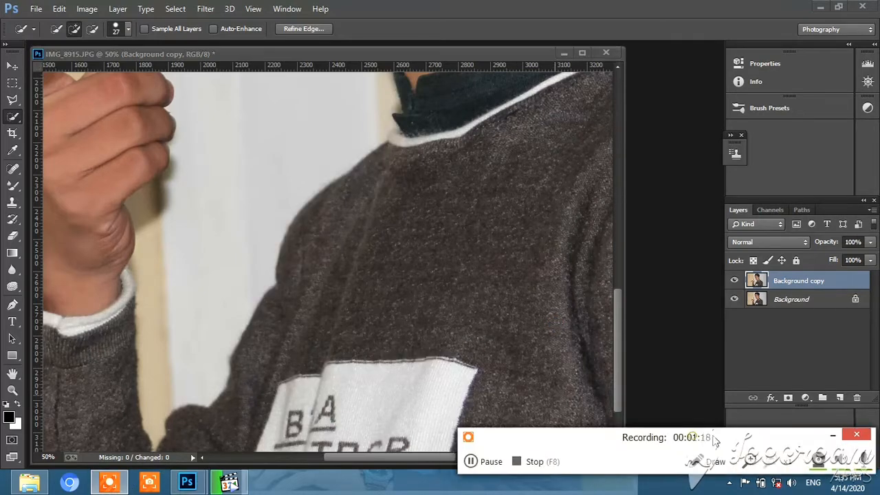
click(16, 388)
right_click(348, 264)
click(372, 271)
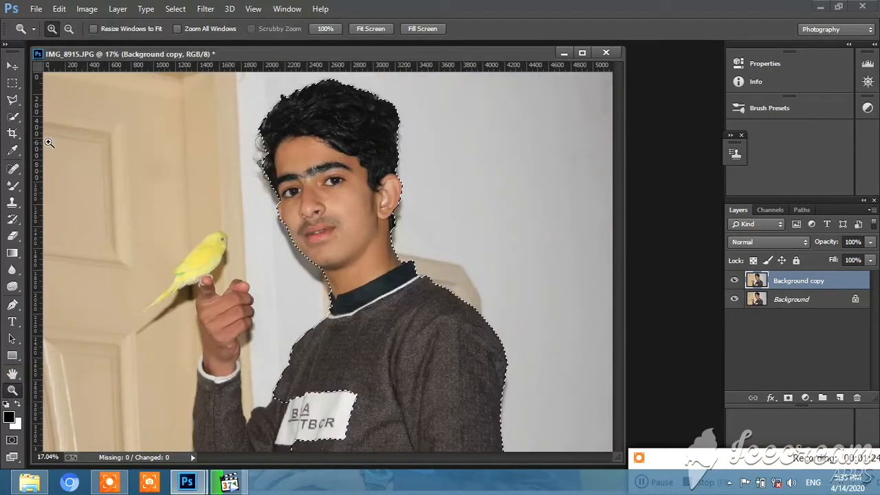
click(12, 117)
mouse_move(304, 406)
mouse_down()
mouse_move(287, 427)
mouse_move(247, 442)
mouse_move(222, 372)
mouse_move(225, 402)
mouse_up()
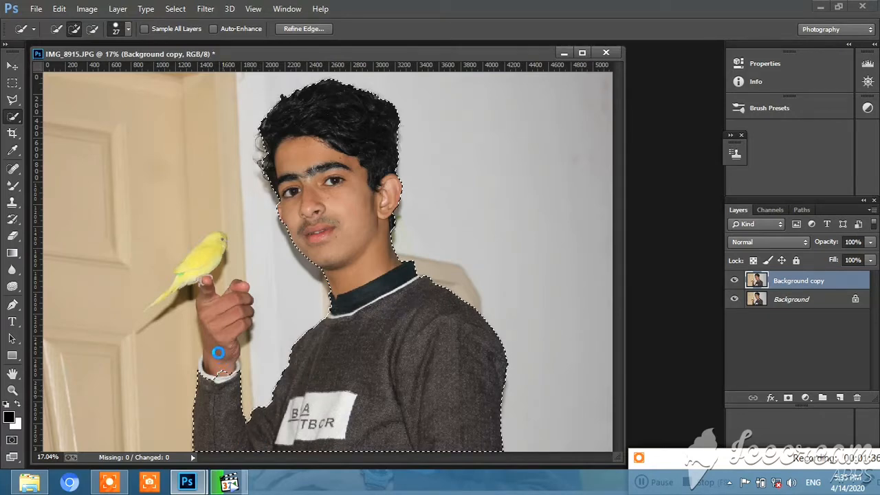
Step: Add the raised hand and the yellow bird to the selection
mouse_move(220, 336)
mouse_down()
mouse_move(221, 316)
mouse_move(221, 342)
mouse_up()
click(207, 292)
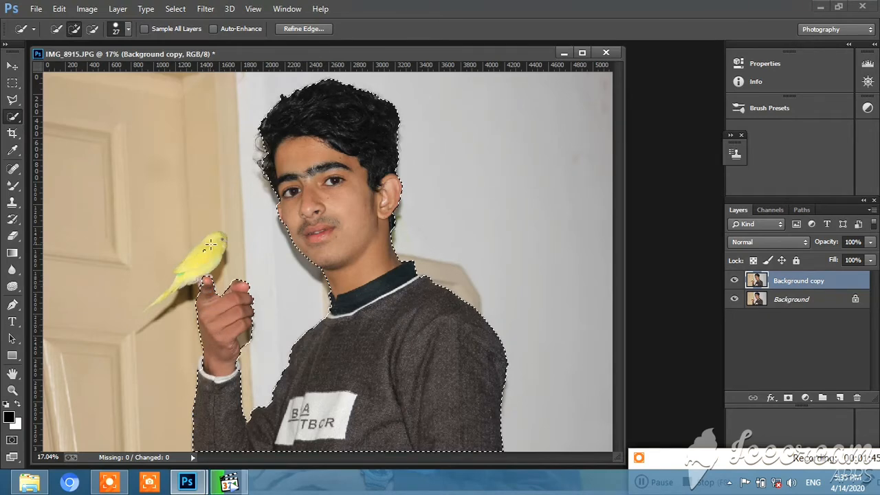
drag(215, 249, 207, 257)
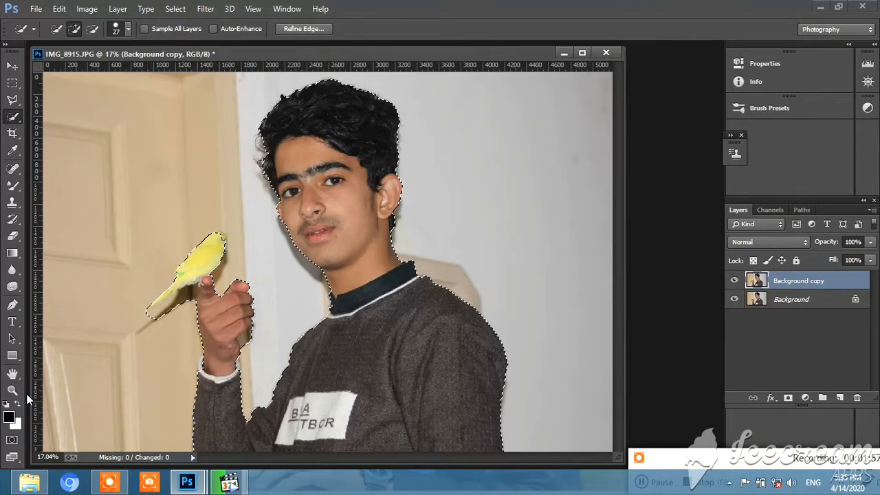
Step: Subtract the shadowed background between the curled fingers and the wrist from the selection
key(z)
mouse_move(215, 240)
mouse_down()
mouse_move(233, 258)
mouse_move(232, 282)
mouse_move(249, 269)
mouse_up()
key(w)
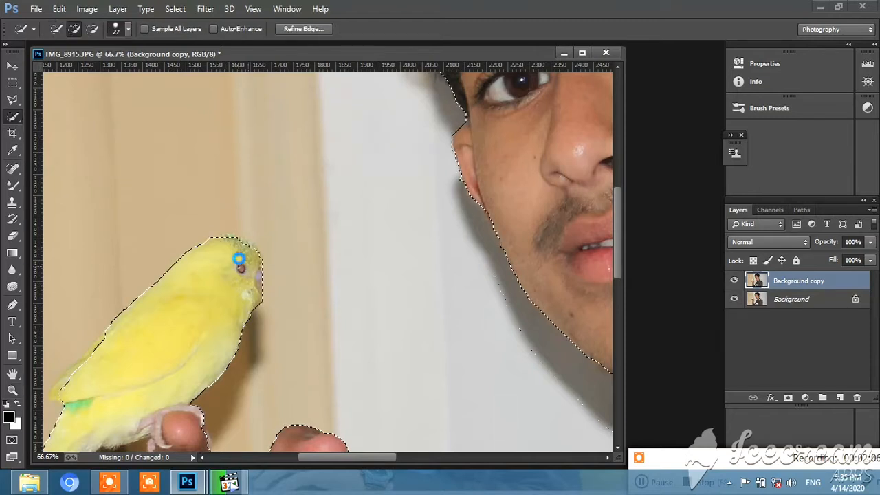
scroll(238, 258, down, 8)
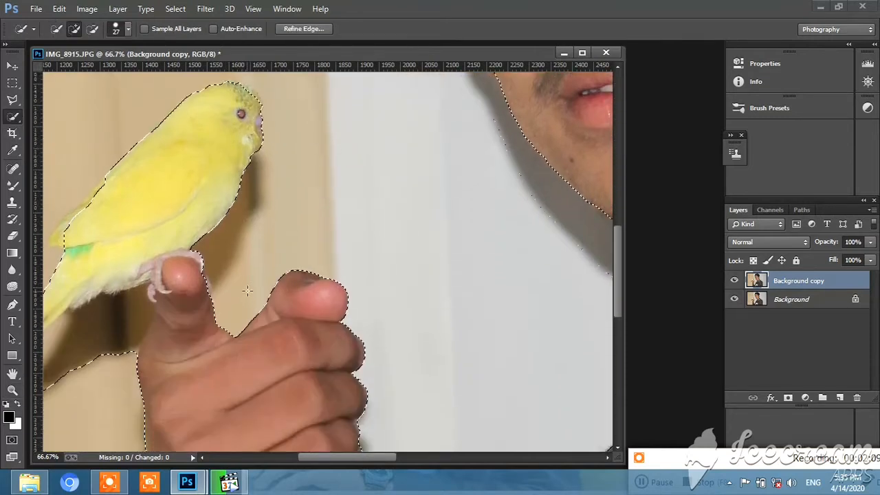
scroll(342, 322, down, 3)
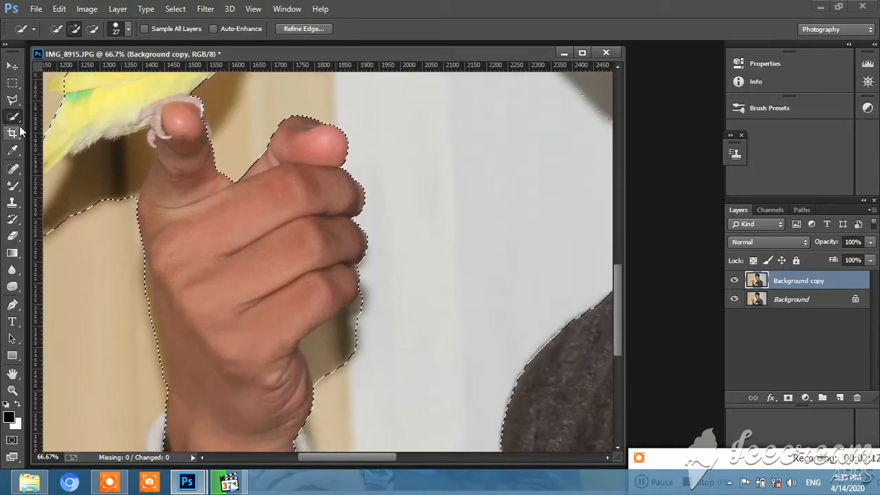
click(339, 345)
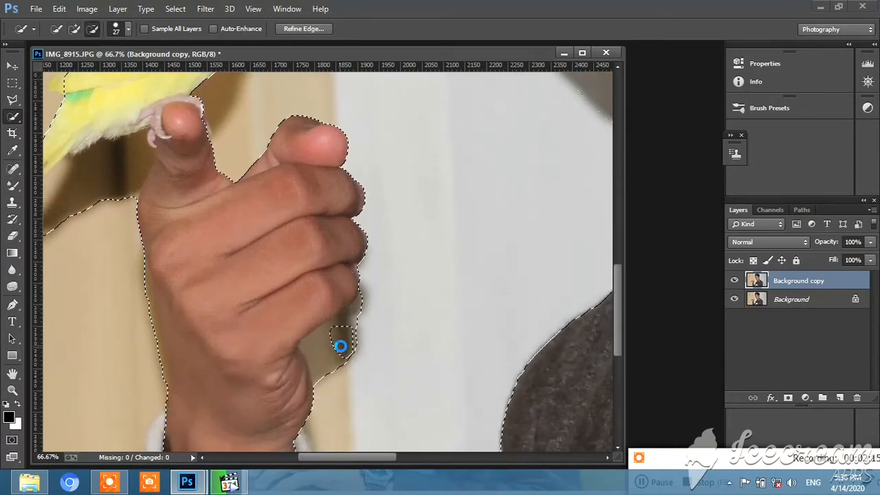
mouse_move(334, 328)
mouse_down()
mouse_move(328, 352)
mouse_move(346, 341)
mouse_up()
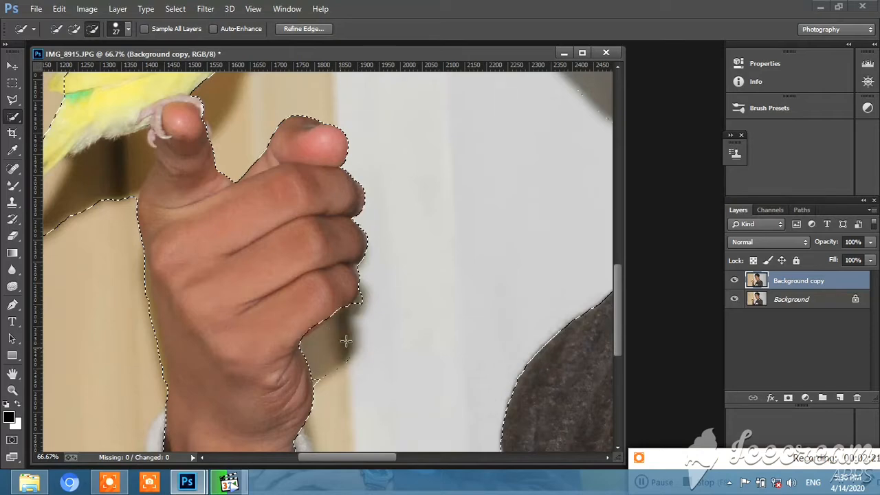
drag(359, 300, 339, 366)
click(326, 369)
Step: Subtract the shadowed background beneath the bird's tail and beside the pointing finger from the selection
click(283, 459)
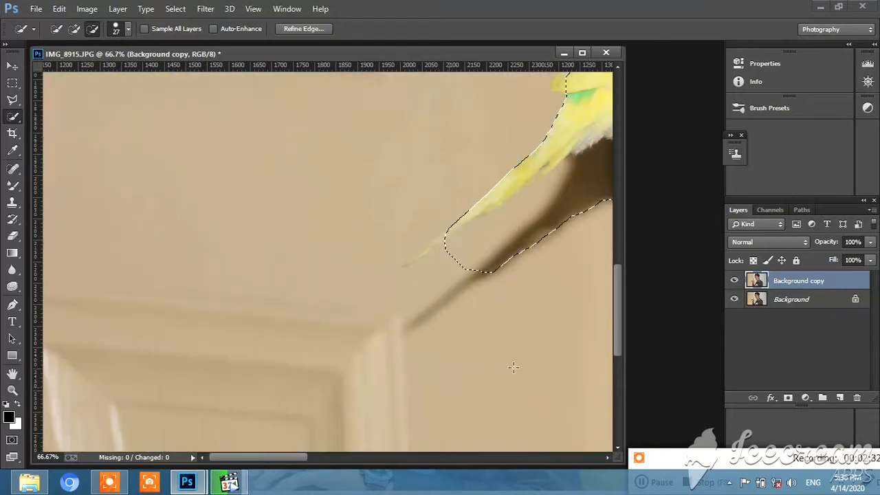
click(603, 460)
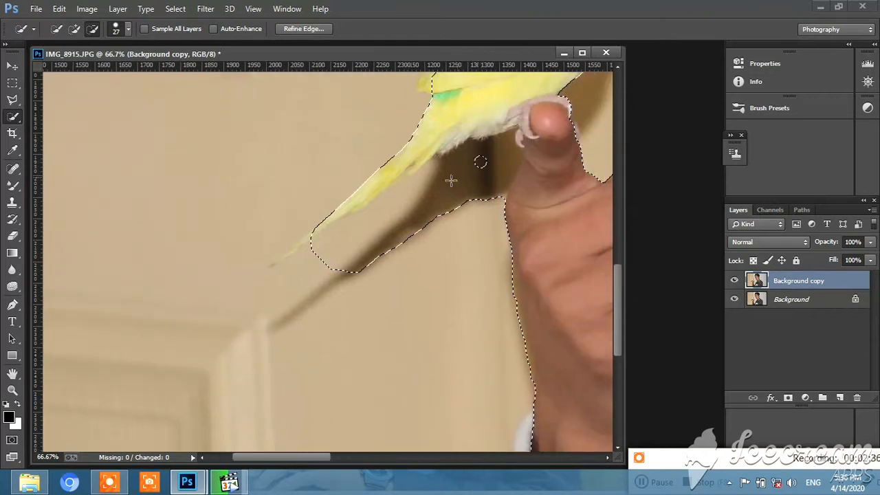
click(451, 180)
mouse_move(376, 232)
mouse_down()
mouse_move(325, 253)
mouse_move(335, 233)
mouse_move(320, 246)
mouse_move(339, 230)
mouse_move(385, 238)
mouse_up()
click(324, 253)
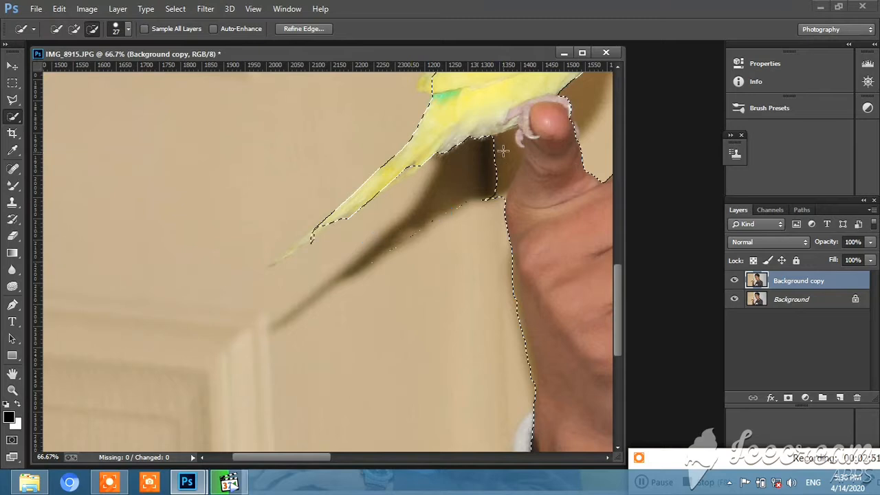
drag(503, 151, 494, 195)
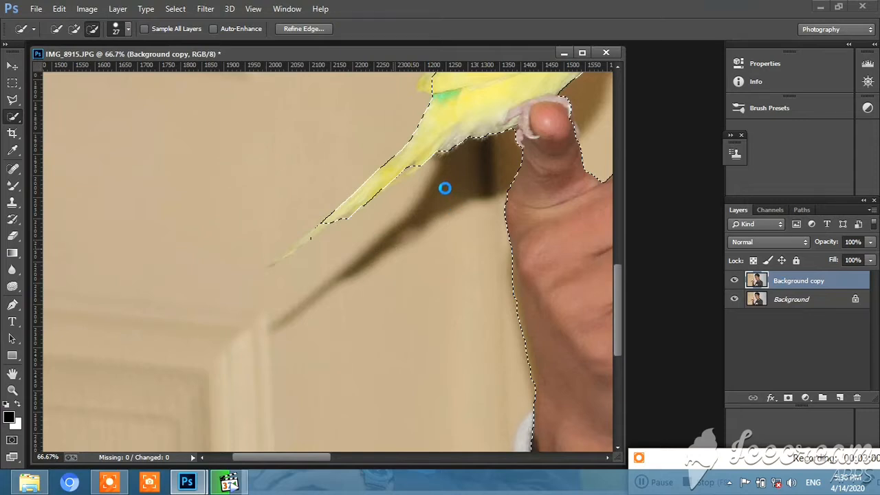
Step: Add the thin part of the bird's tail to the selection with a 12 px Quick Selection brush
scroll(446, 188, up, 3)
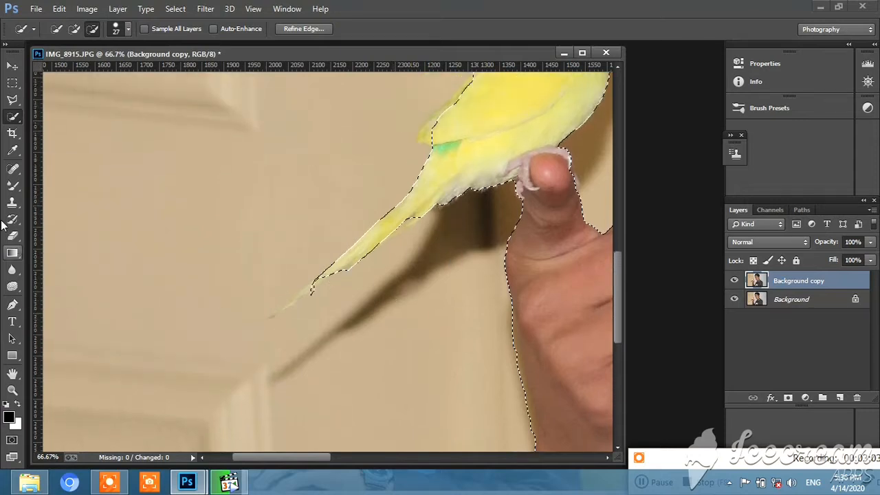
click(74, 28)
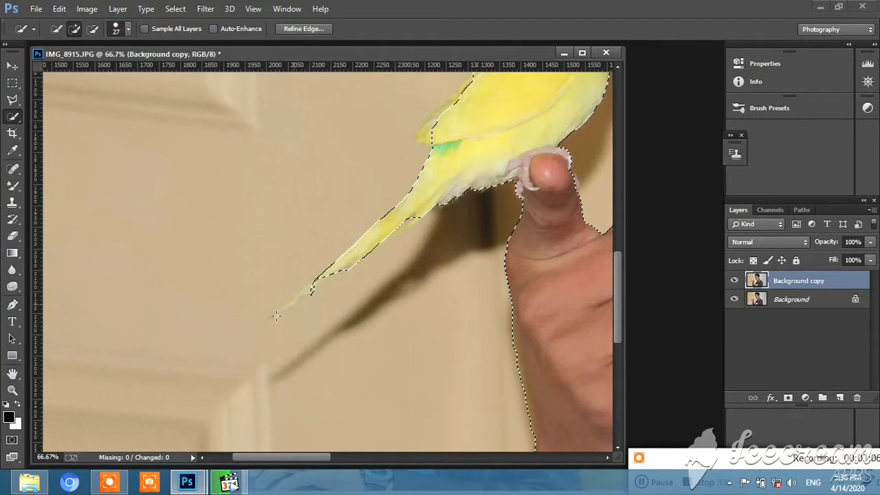
key(z)
click(284, 290)
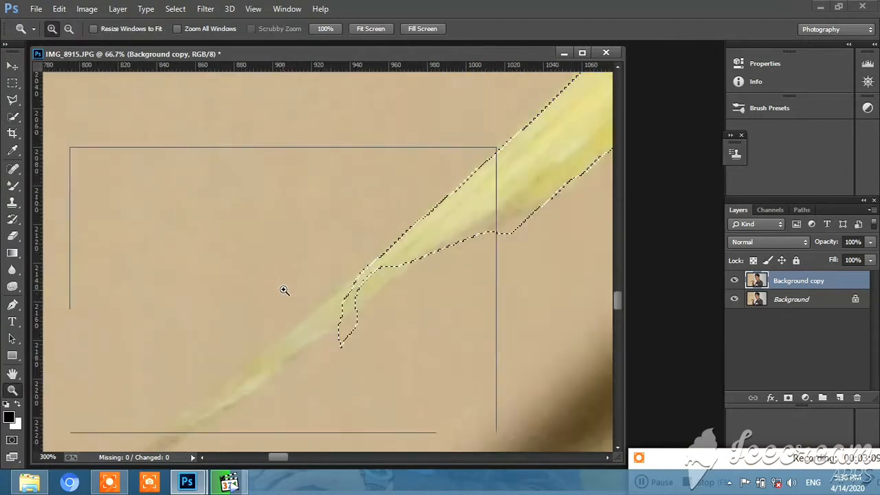
click(284, 290)
click(13, 116)
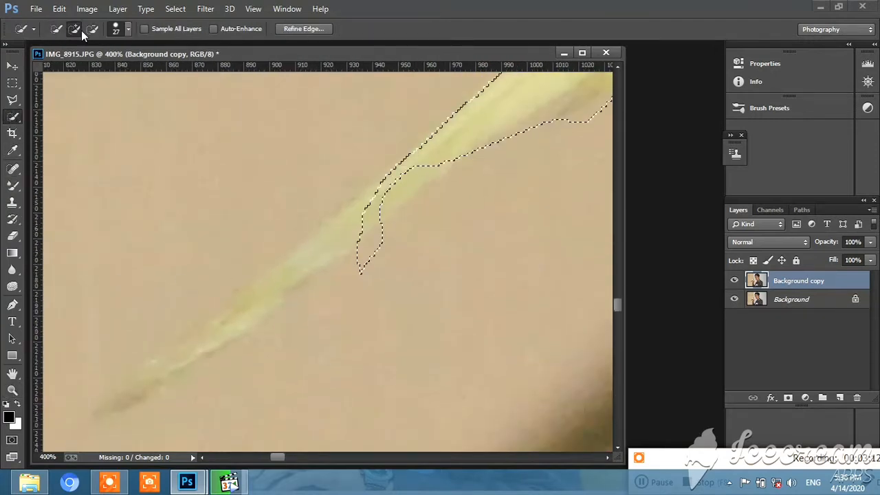
click(127, 29)
click(64, 66)
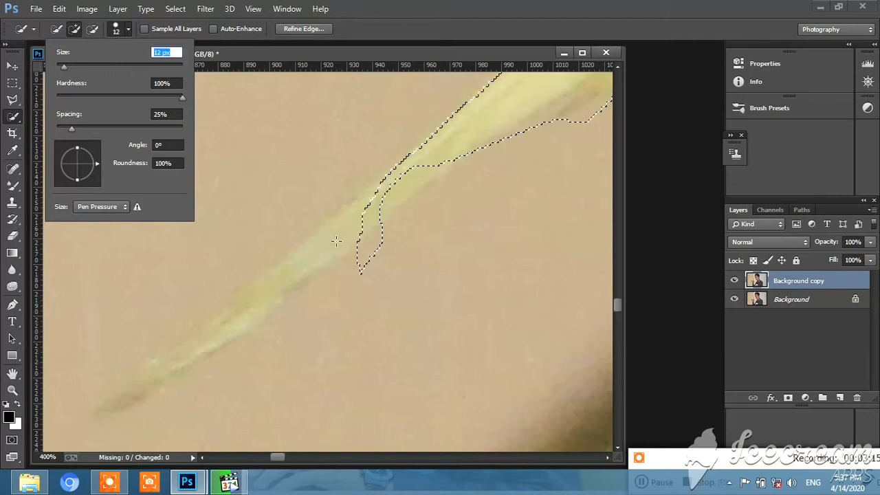
click(322, 253)
click(312, 259)
click(372, 204)
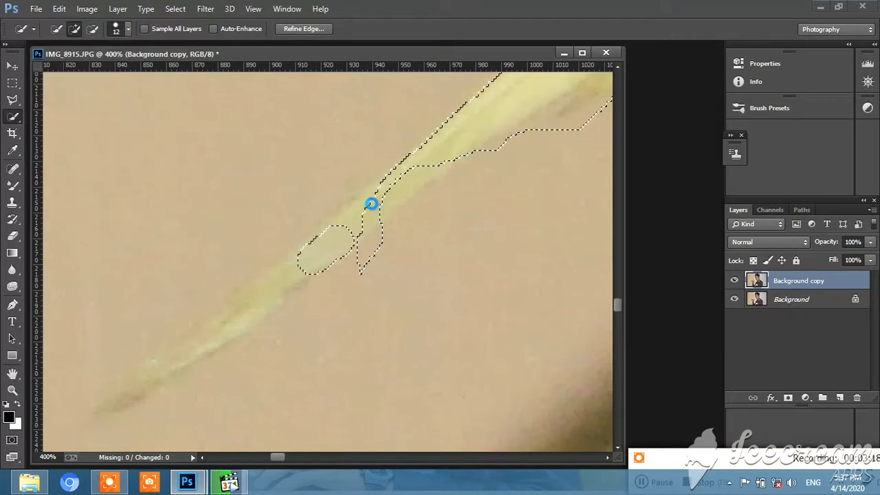
click(343, 226)
click(373, 229)
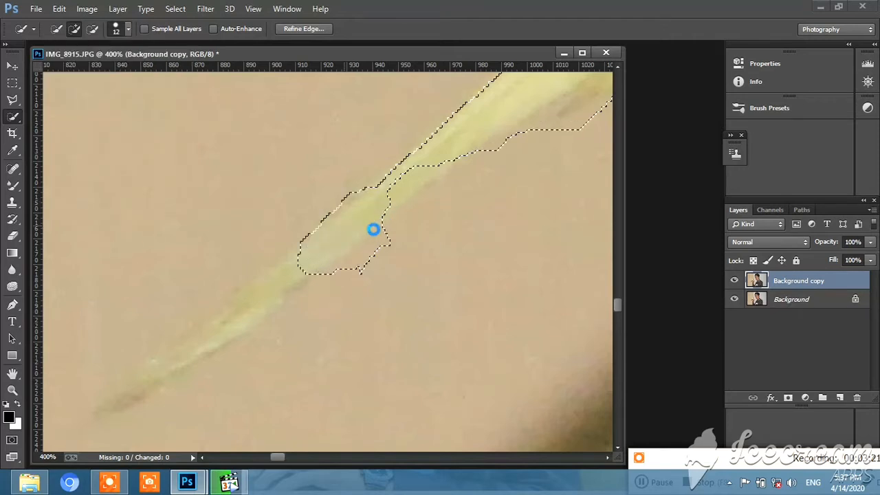
Step: Trim the excess background under the bird's tail from the selection and add the missed piece along the tail's lower edge
click(93, 29)
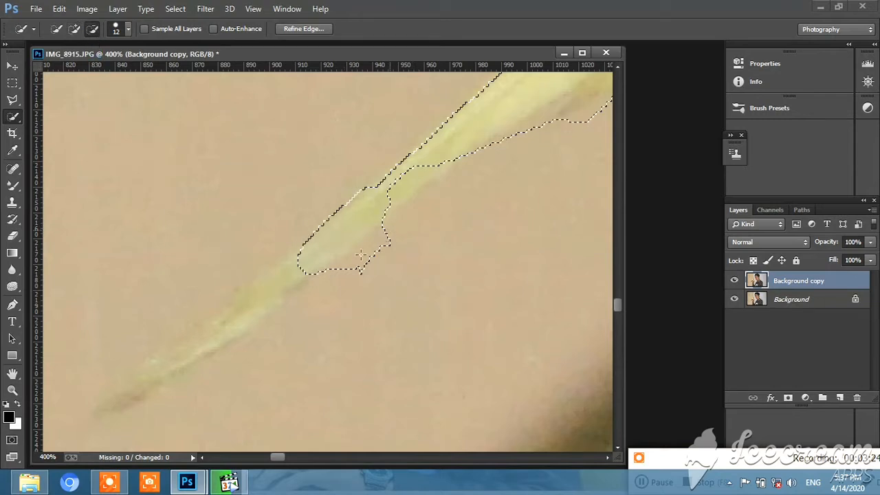
drag(360, 255, 343, 257)
click(74, 29)
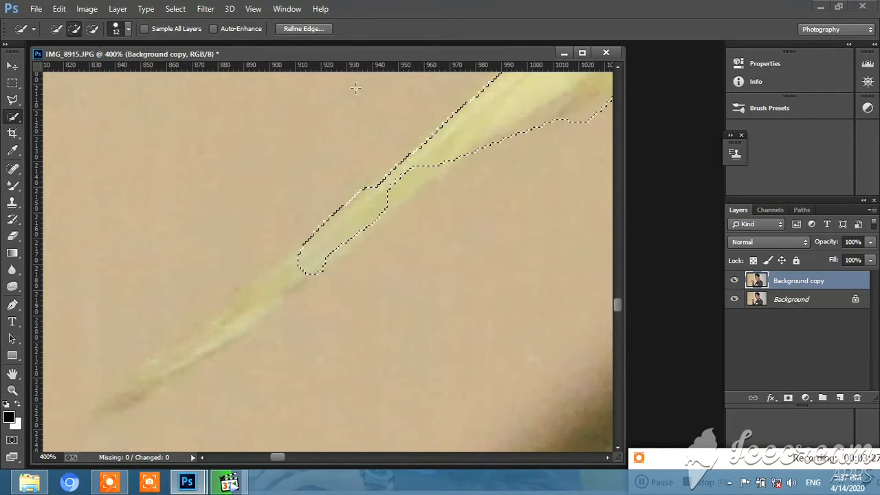
click(397, 187)
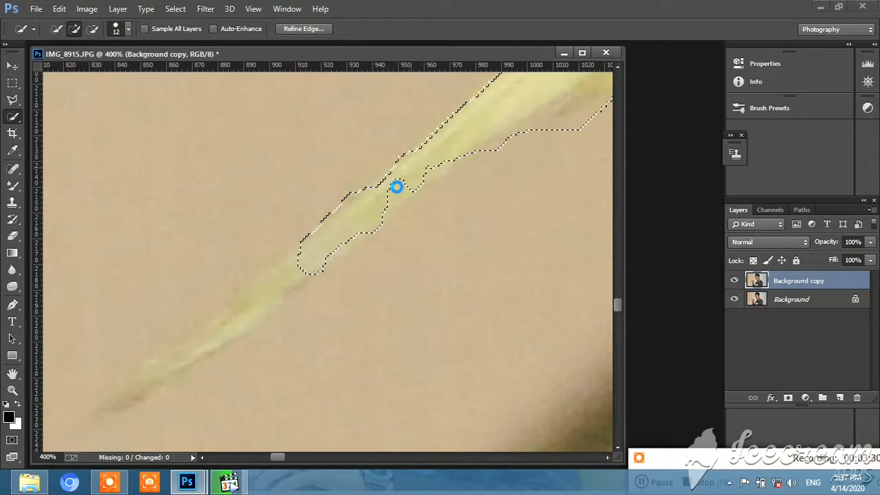
click(353, 198)
Step: Fit the whole photo on screen and examine the selection outline around the young man and the bird
click(12, 390)
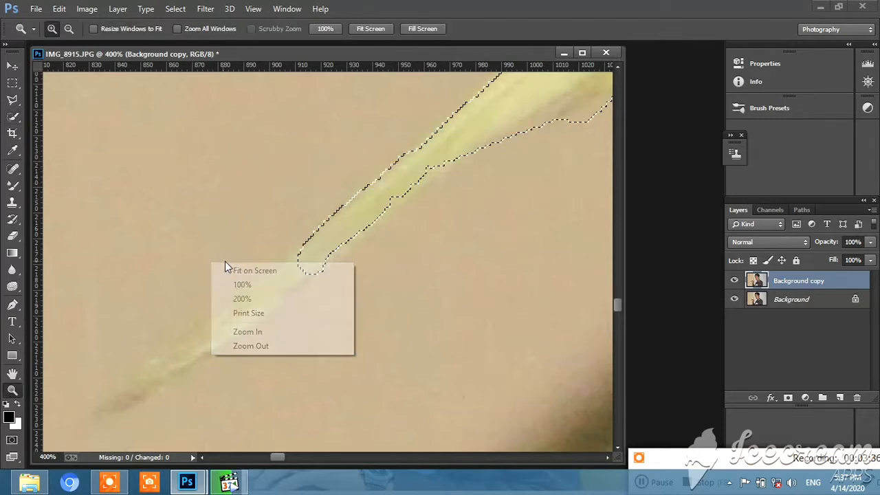
right_click(213, 263)
click(248, 271)
click(201, 282)
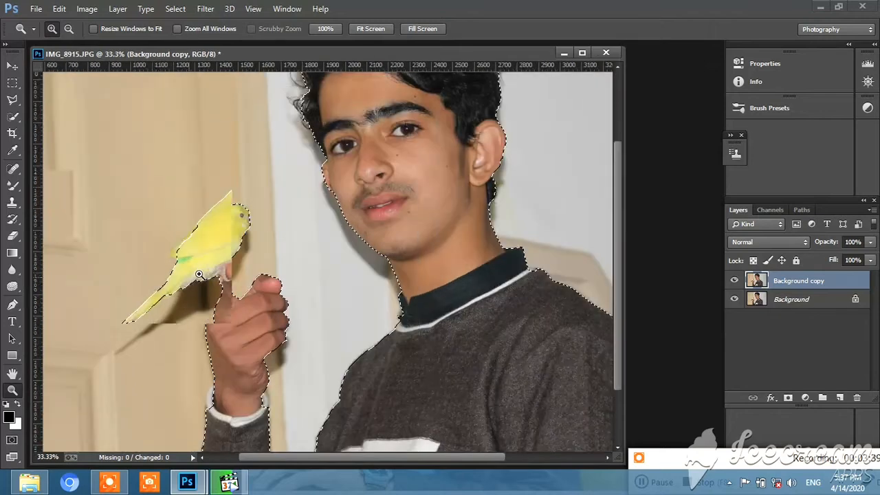
click(201, 281)
right_click(200, 276)
click(216, 284)
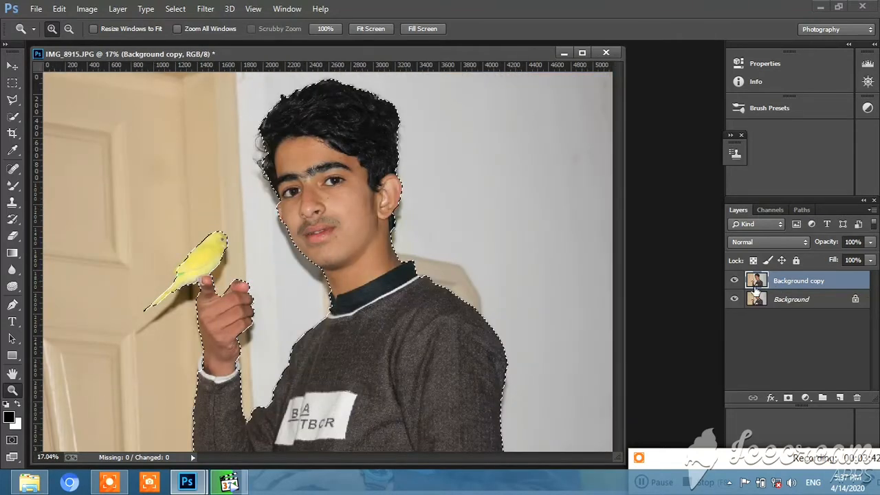
right_click(344, 220)
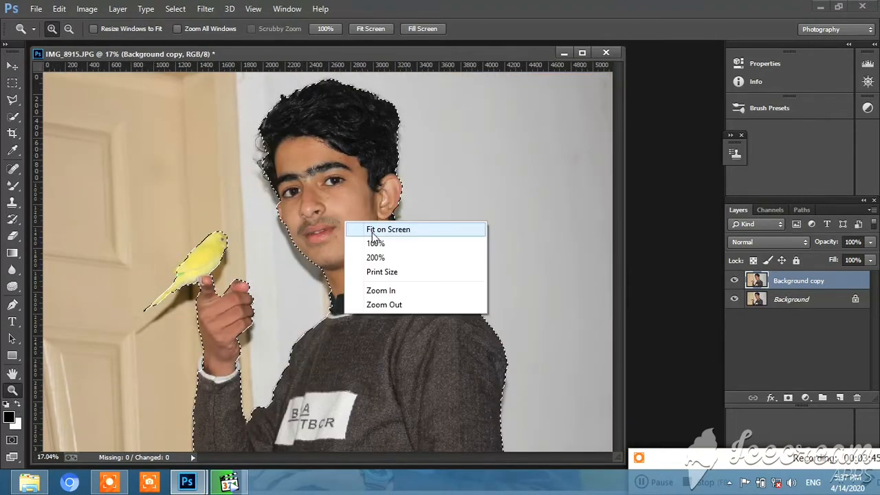
click(372, 229)
right_click(500, 157)
key(Escape)
key(w)
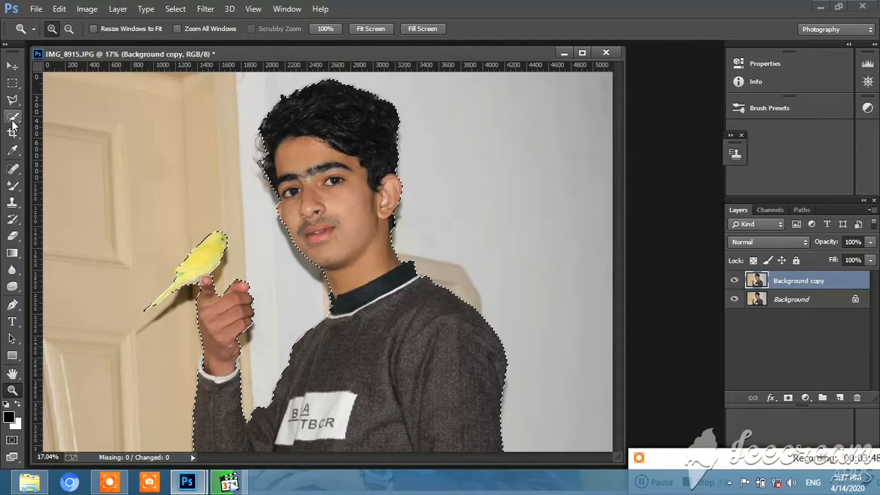
Step: Put the selected young man and bird on a new layer, then make that layer active with Background copy visible
right_click(506, 124)
click(553, 226)
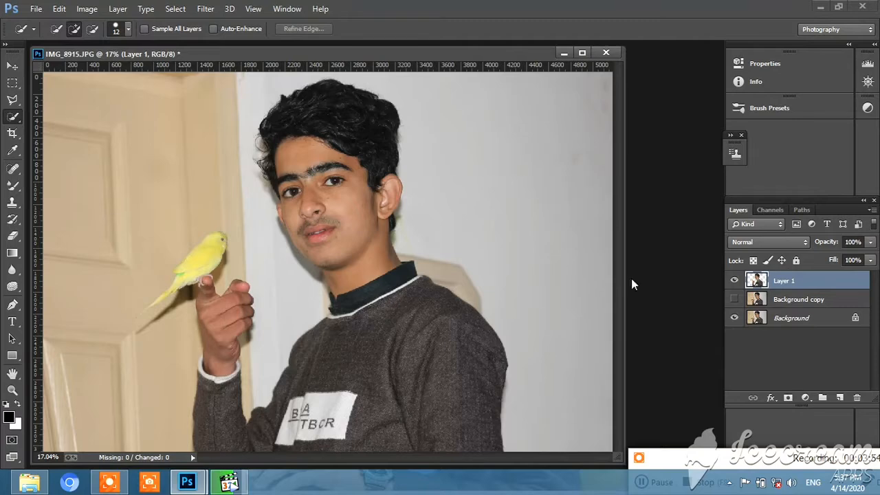
click(783, 318)
click(793, 287)
click(734, 299)
click(734, 299)
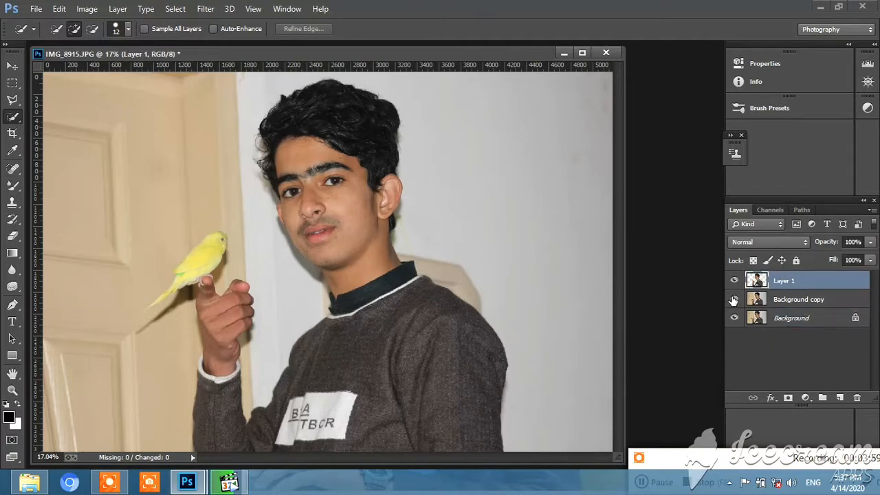
Step: Delete the Background copy layer
right_click(804, 283)
key(Escape)
click(813, 300)
right_click(813, 300)
click(587, 127)
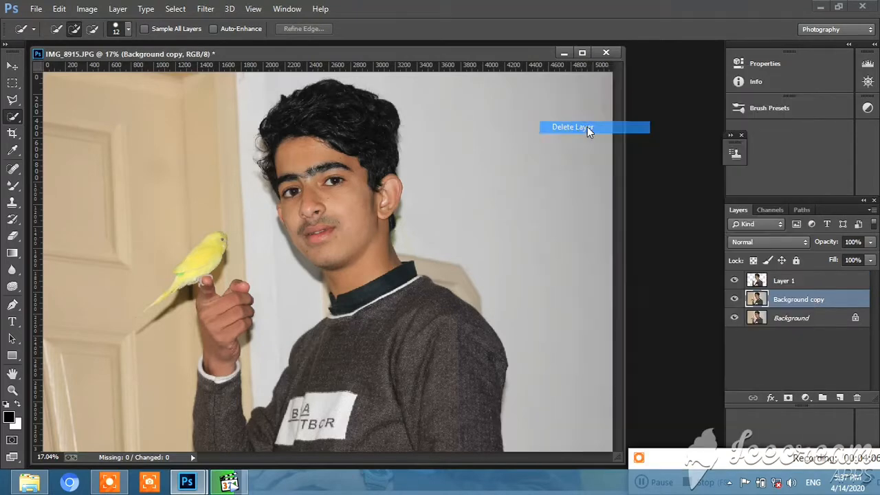
click(387, 186)
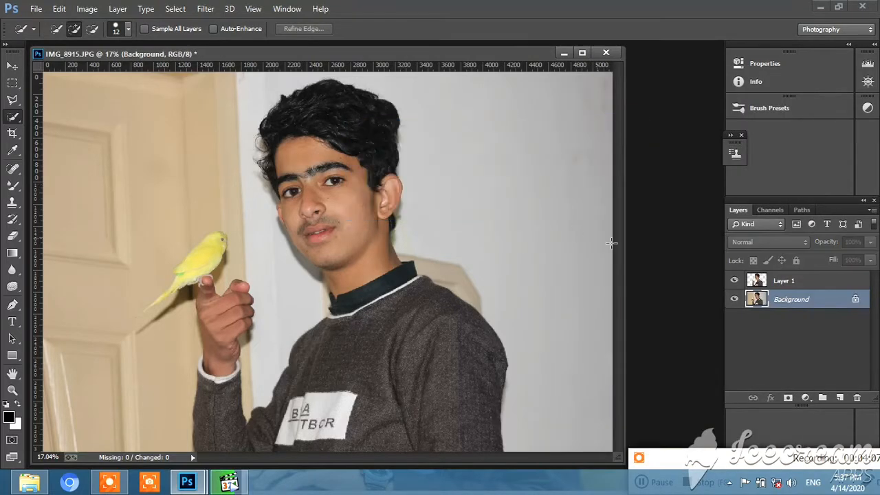
Step: Toggle the Background layer's visibility to examine the cutout on transparency, leaving Background visible
click(735, 281)
click(733, 300)
click(733, 300)
click(733, 300)
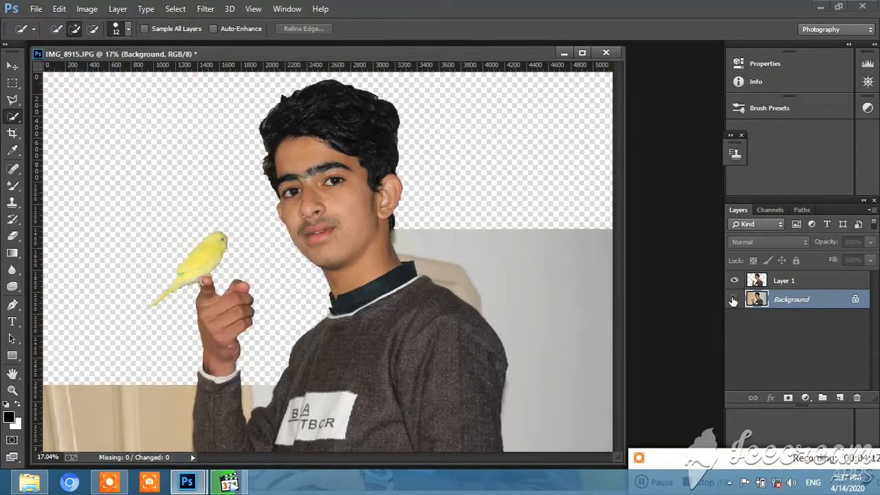
click(733, 300)
click(733, 300)
click(733, 300)
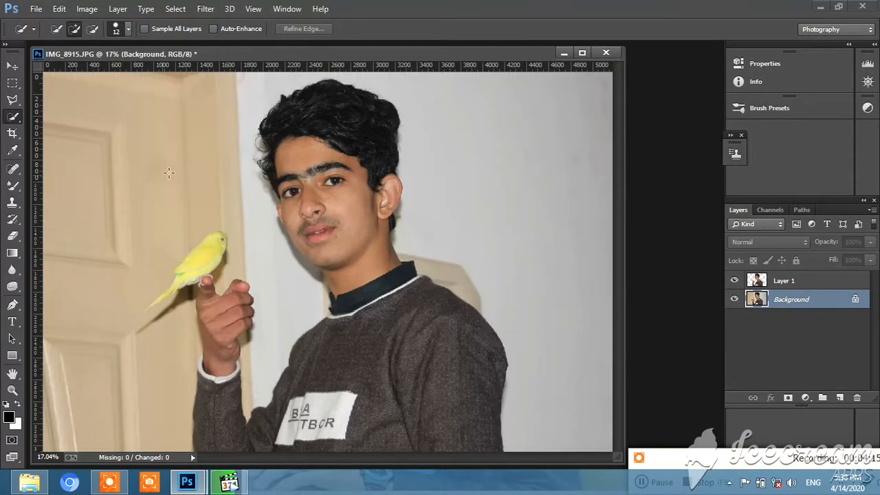
Step: Zoom in on the young man's hair and make Layer 1 the active layer
click(12, 390)
click(317, 133)
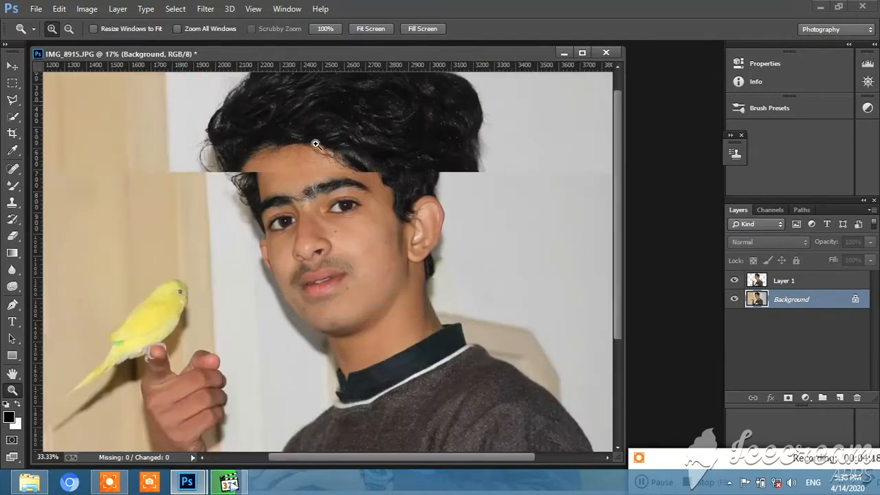
scroll(291, 113, up, 2)
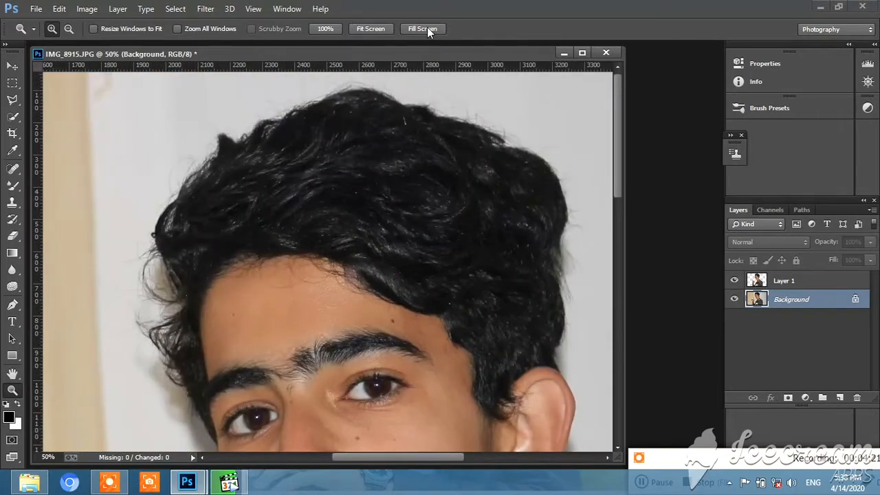
click(12, 115)
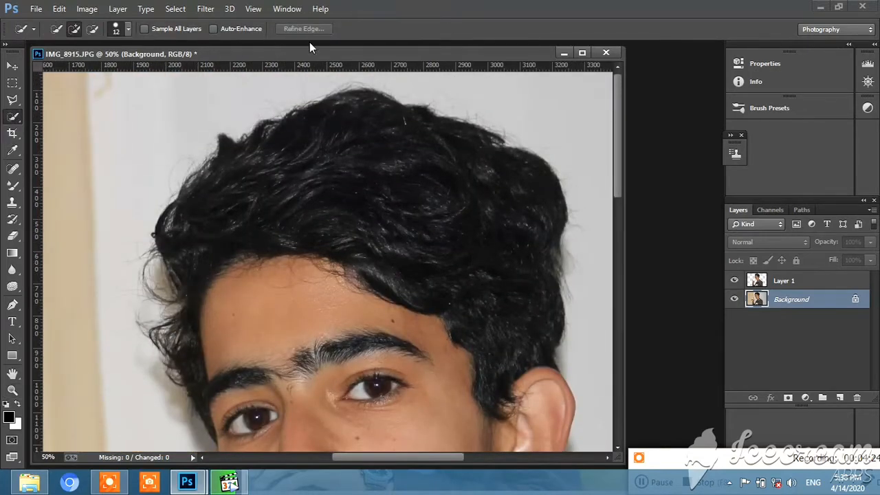
click(799, 277)
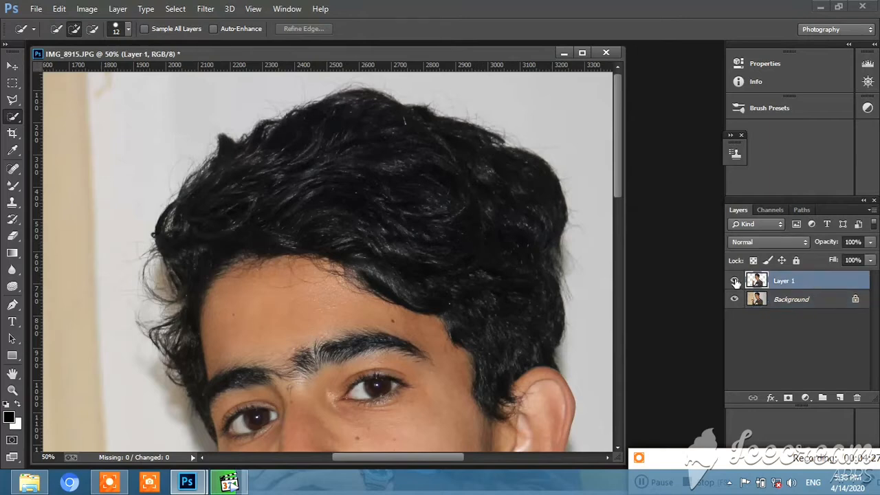
click(411, 210)
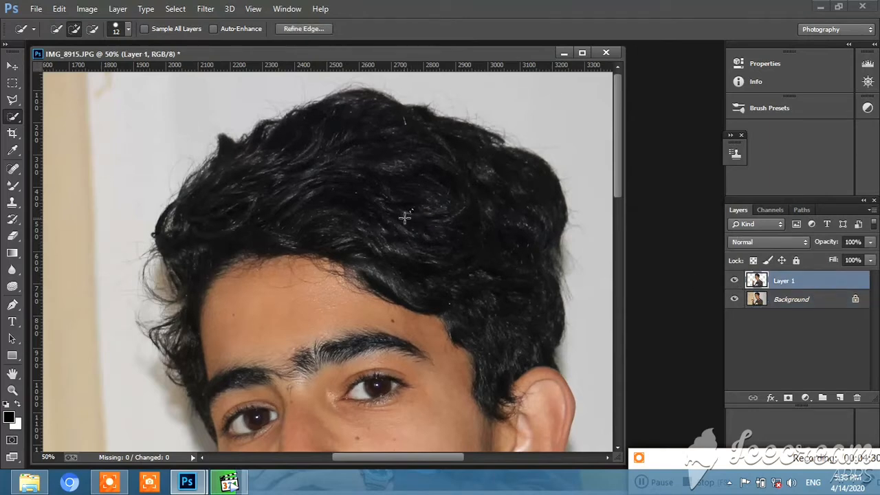
click(12, 375)
click(11, 390)
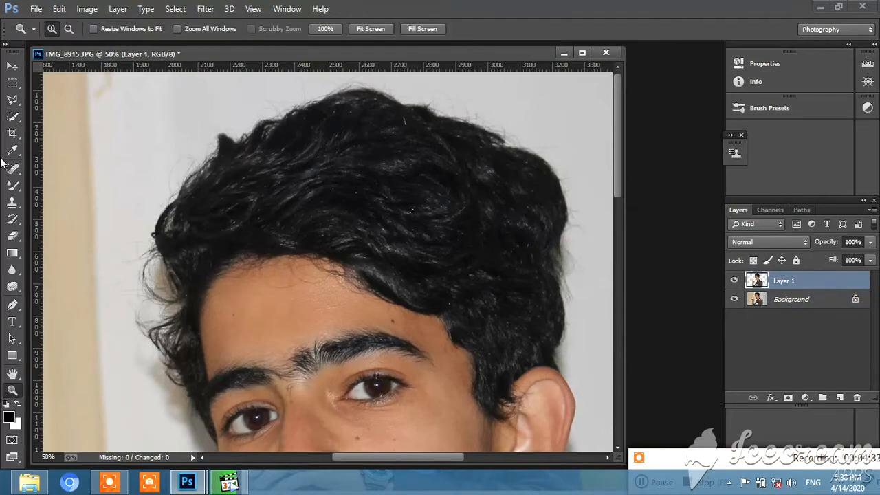
click(12, 117)
right_click(156, 110)
click(182, 118)
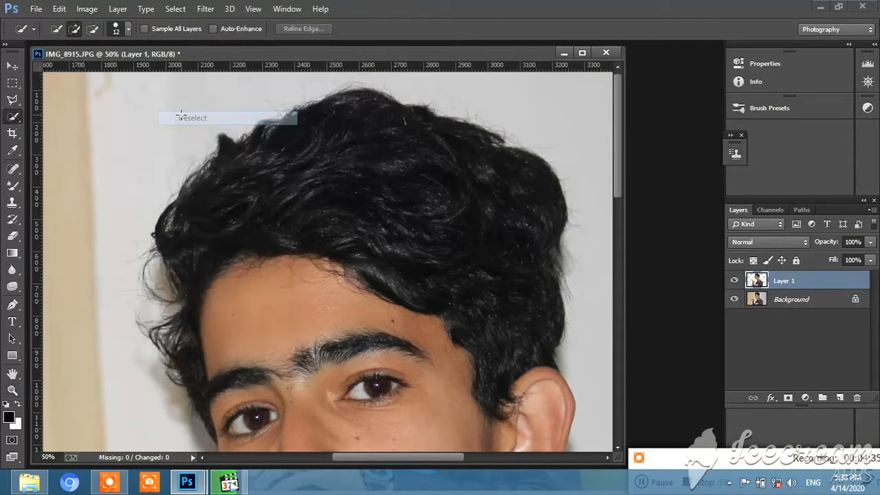
click(11, 390)
key(ctrl+0)
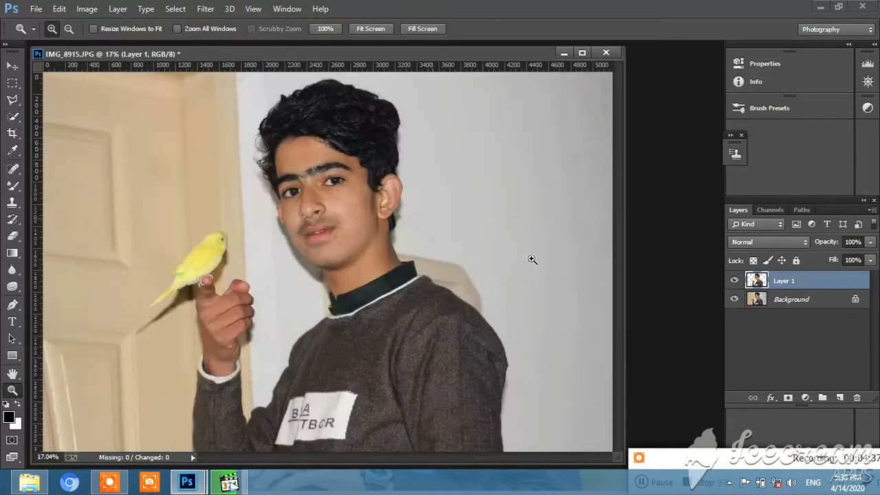
Step: Hide the Background layer and fit the whole cutout on screen to examine its edges
click(735, 300)
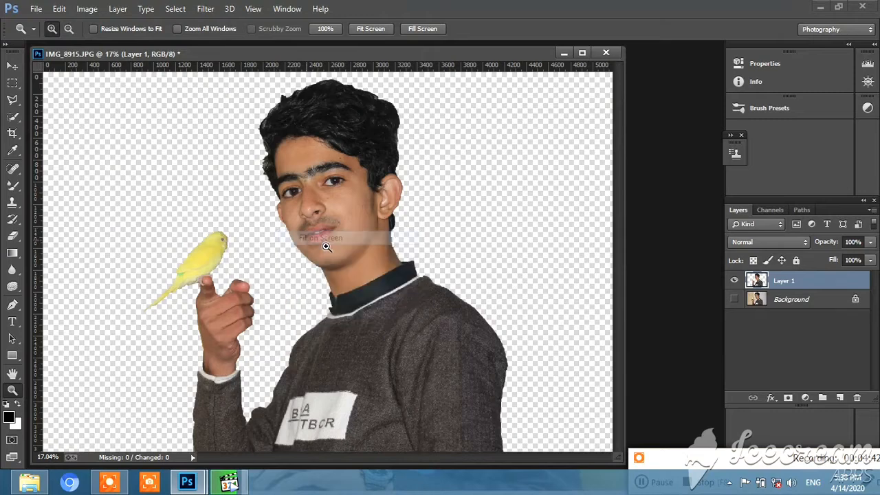
right_click(347, 207)
click(366, 215)
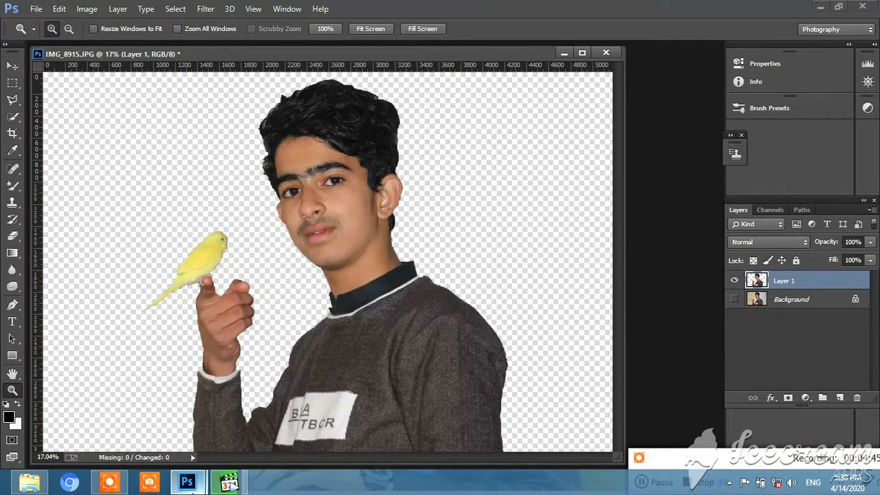
click(149, 483)
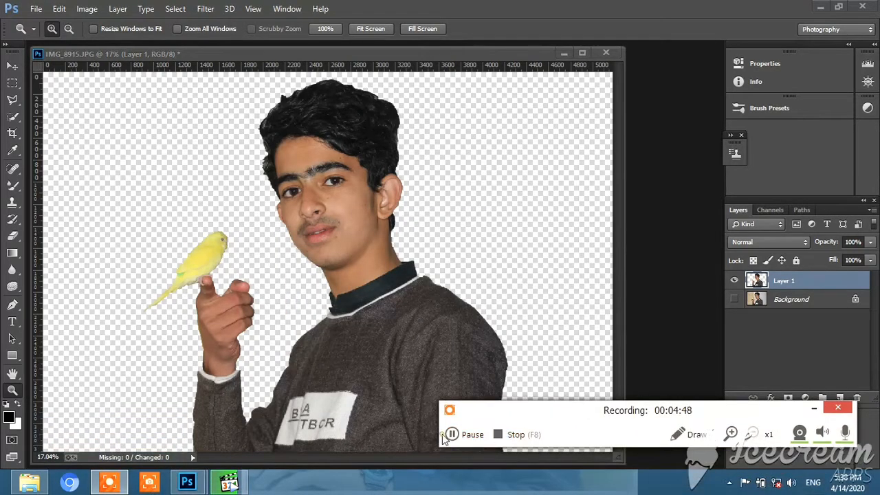
click(462, 436)
click(462, 436)
Step: Switch the Background layer on and off to compare the cutout with the original photo, leaving it visible
click(734, 300)
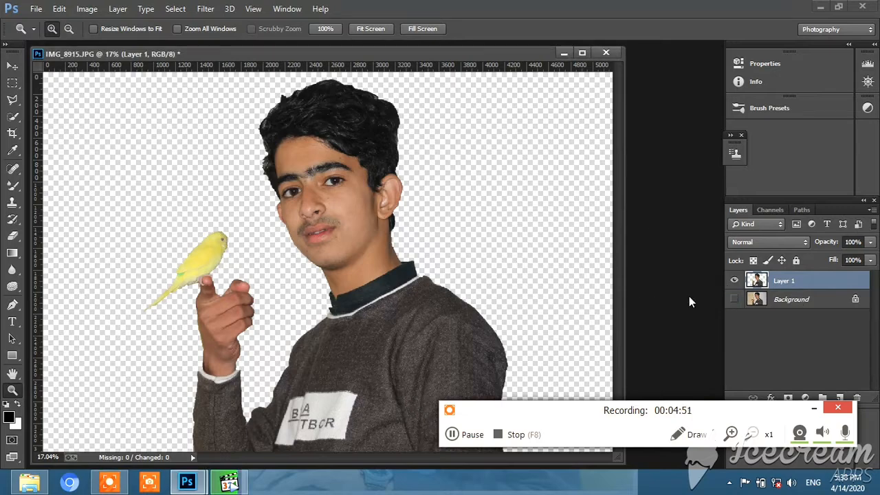
click(733, 299)
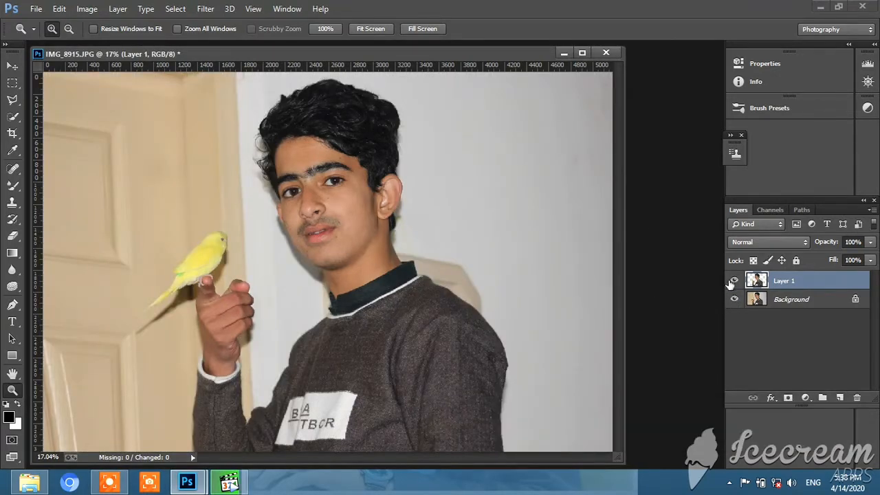
click(734, 301)
click(734, 301)
click(734, 301)
Step: Place the BLNRRRR COPY image embedded and stretch it to 420.10% width and 314.02% height to cover the whole canvas
click(36, 8)
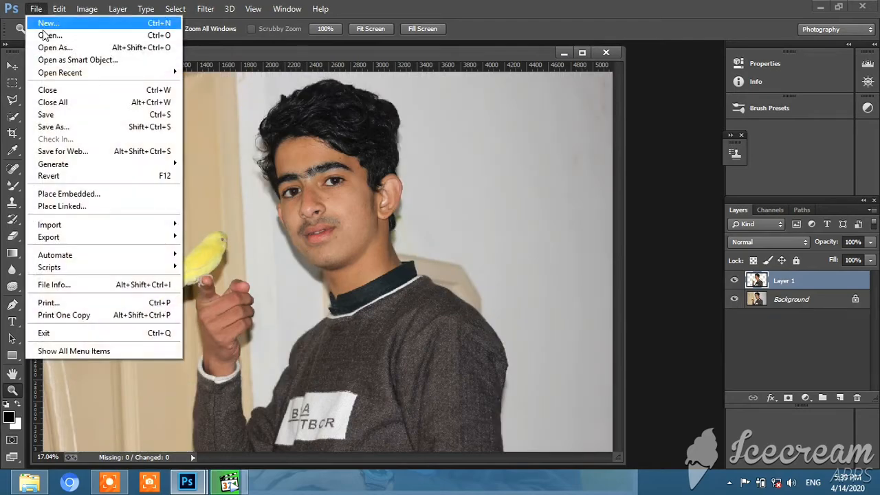
click(100, 193)
double_click(224, 103)
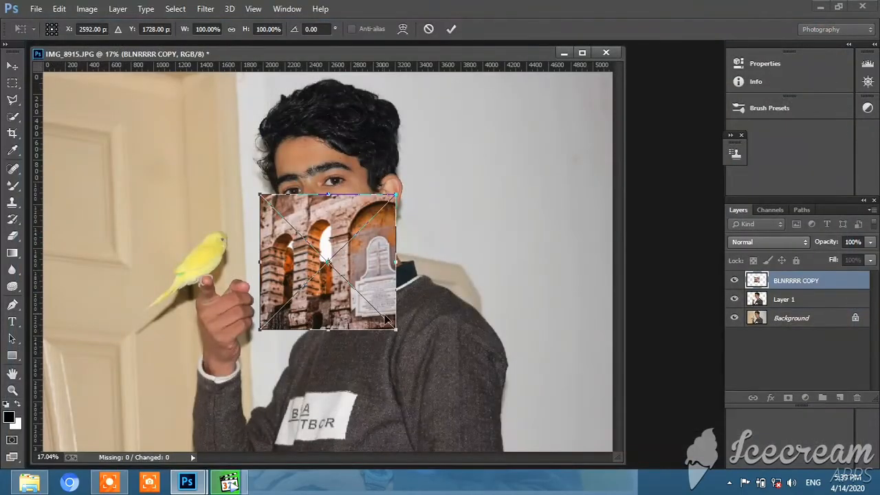
drag(387, 320, 604, 464)
drag(260, 198, 36, 42)
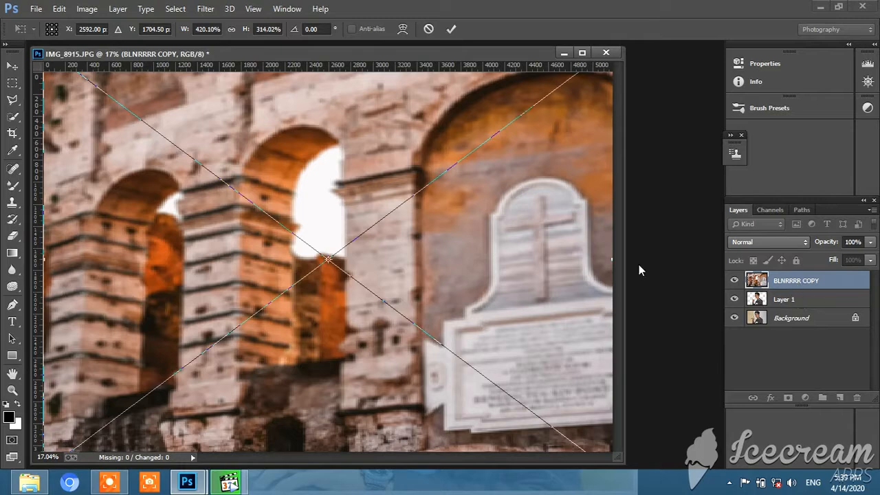
click(452, 31)
Step: Move Layer 1 above the BLNRRRR COPY layer and fit the composite on screen
drag(790, 306, 789, 281)
right_click(413, 212)
click(440, 221)
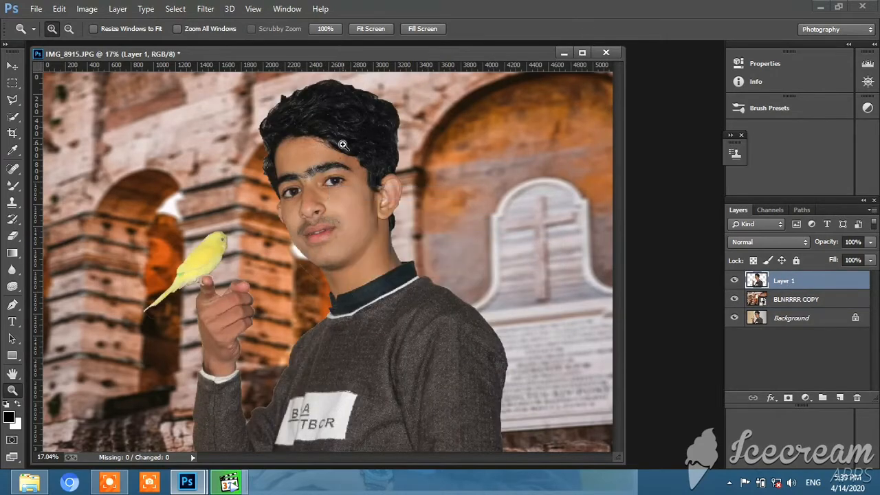
Step: Toggle the visibility of Layer 1 and BLNRRRR COPY to check the composite, leaving both layers visible
click(734, 281)
click(734, 280)
click(735, 299)
click(735, 300)
click(735, 281)
click(734, 281)
click(734, 300)
click(734, 301)
click(110, 483)
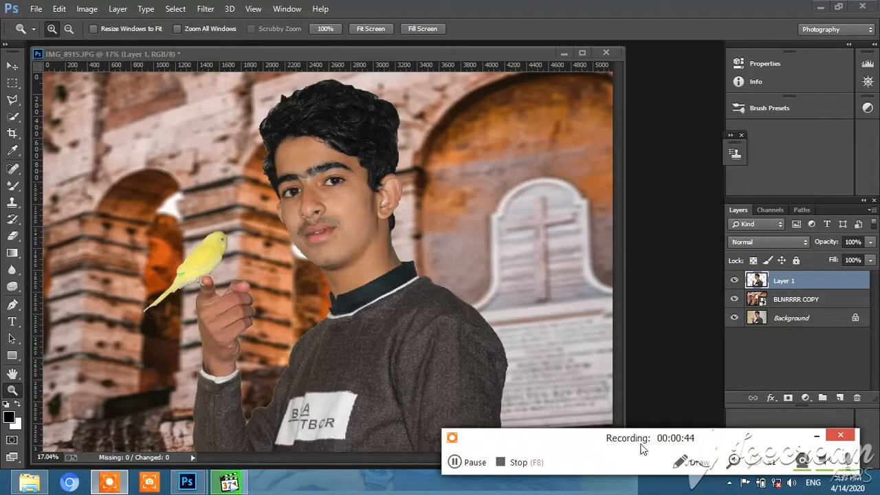
click(456, 462)
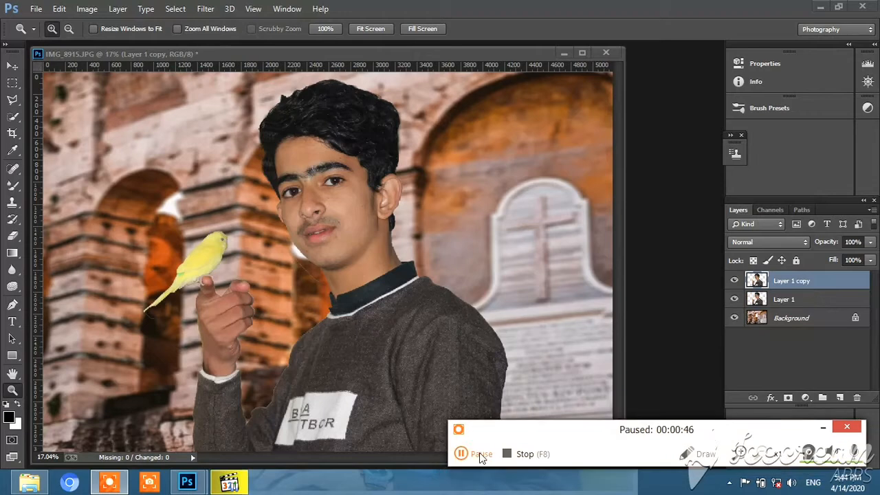
click(478, 456)
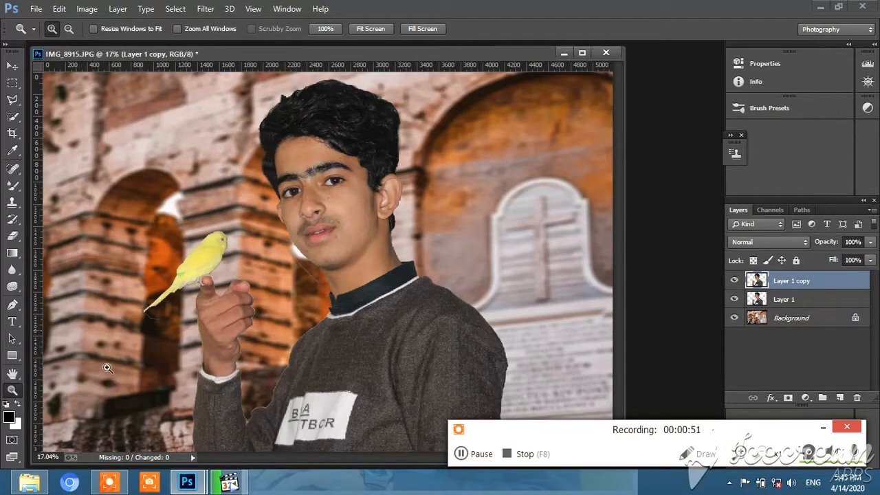
Step: Merge Layer 1 copy down into Layer 1 and check the merged cutout by hiding and showing it
right_click(207, 259)
click(216, 266)
right_click(779, 282)
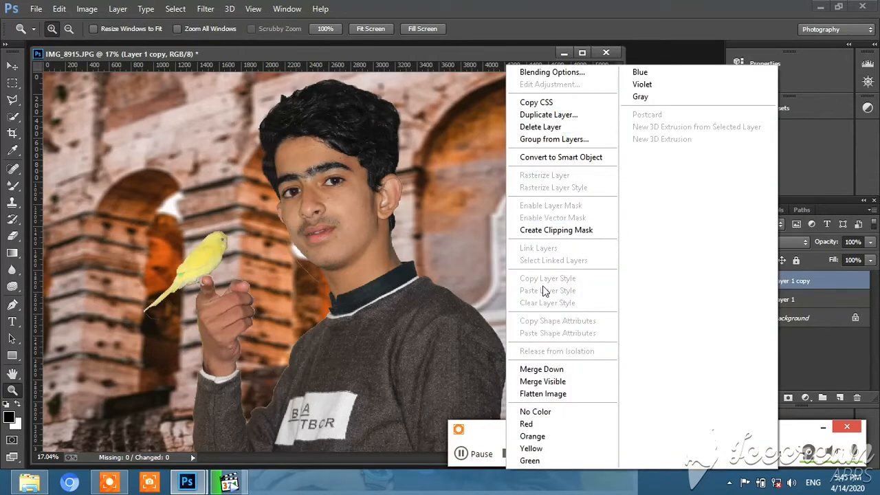
click(538, 372)
click(734, 282)
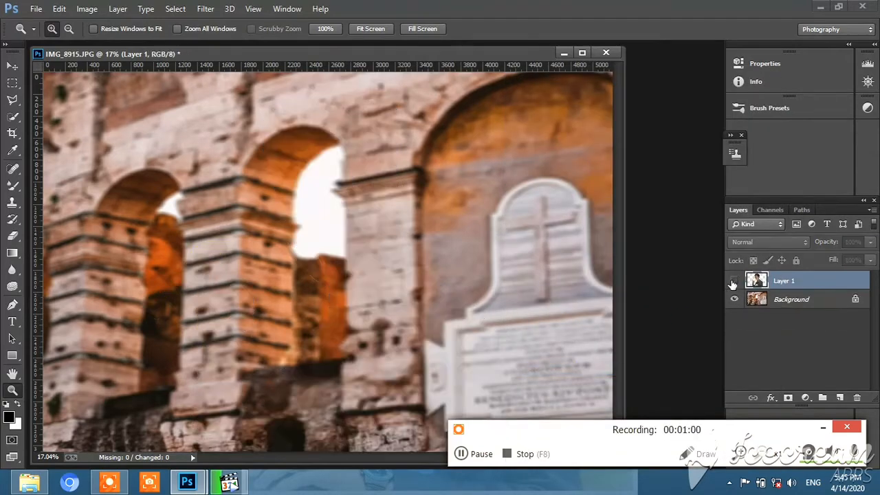
click(733, 282)
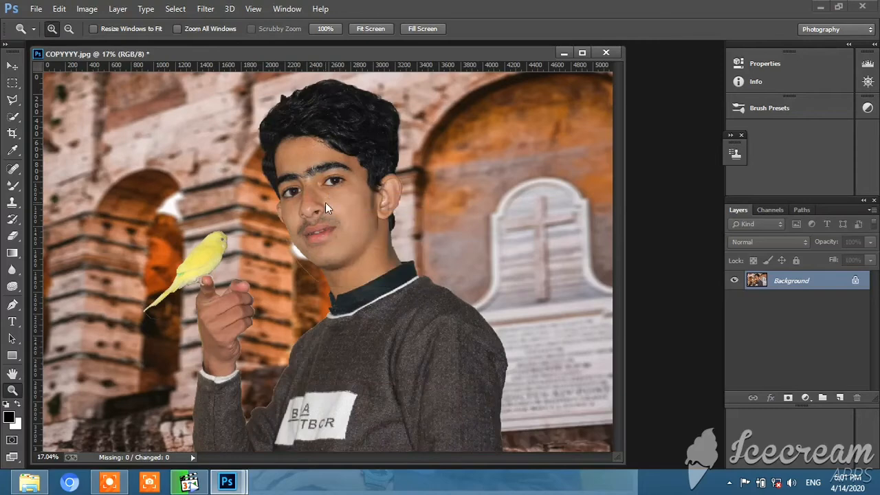
Step: Smooth the skin of the young man's forehead in COPYYYY.jpg with a 78 px Mixer Brush at 100% zoom
right_click(326, 204)
click(351, 227)
click(398, 218)
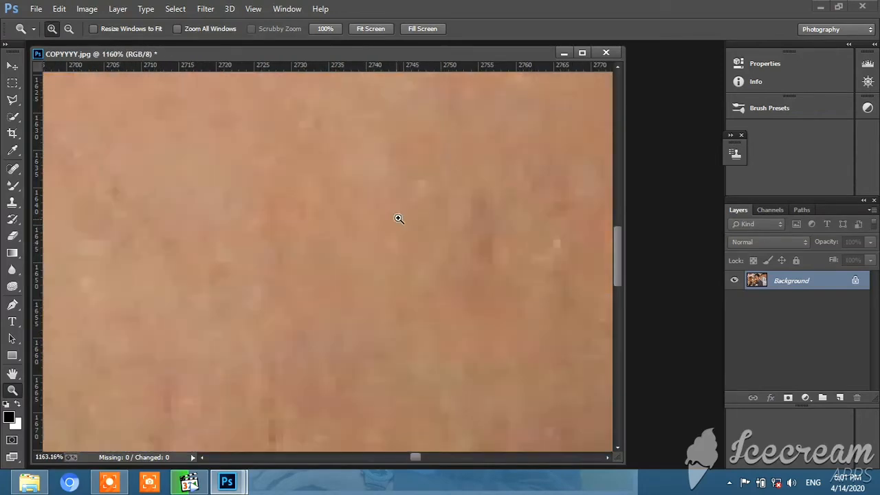
right_click(409, 216)
click(428, 238)
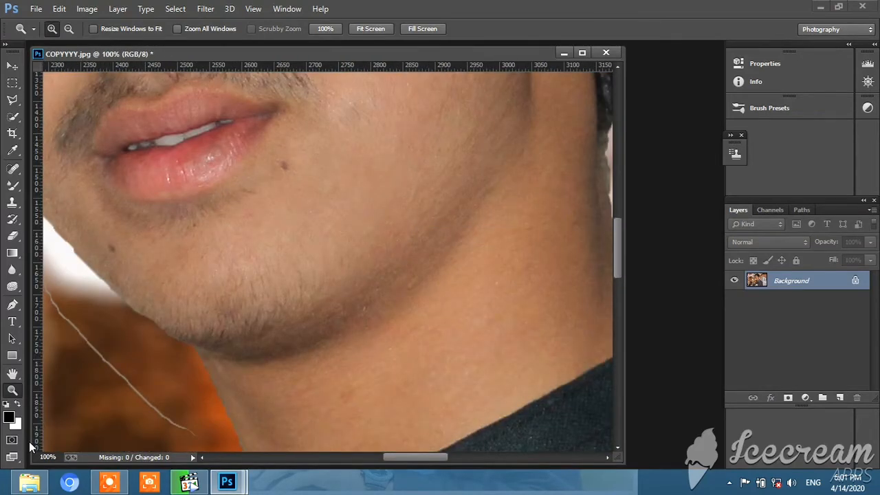
click(12, 374)
drag(326, 202, 159, 420)
drag(148, 124, 267, 417)
mouse_move(149, 268)
mouse_down()
mouse_move(266, 366)
mouse_move(363, 337)
mouse_up()
click(13, 201)
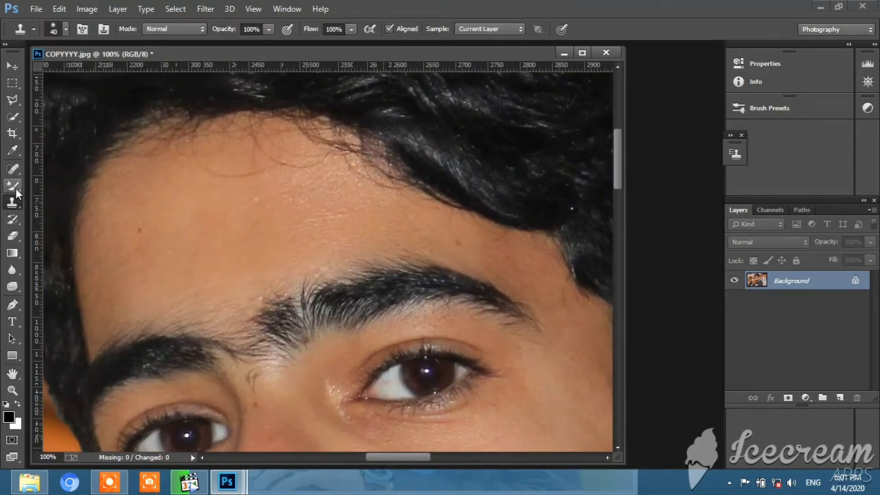
click(13, 185)
click(65, 29)
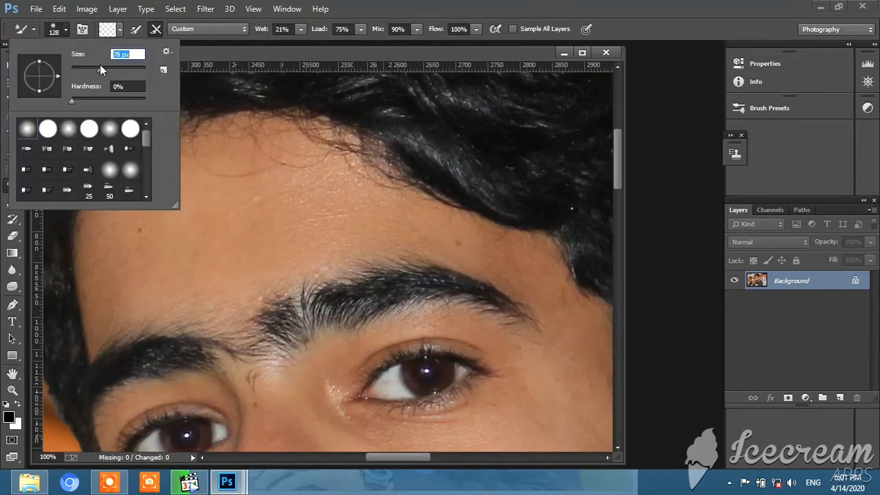
key(Return)
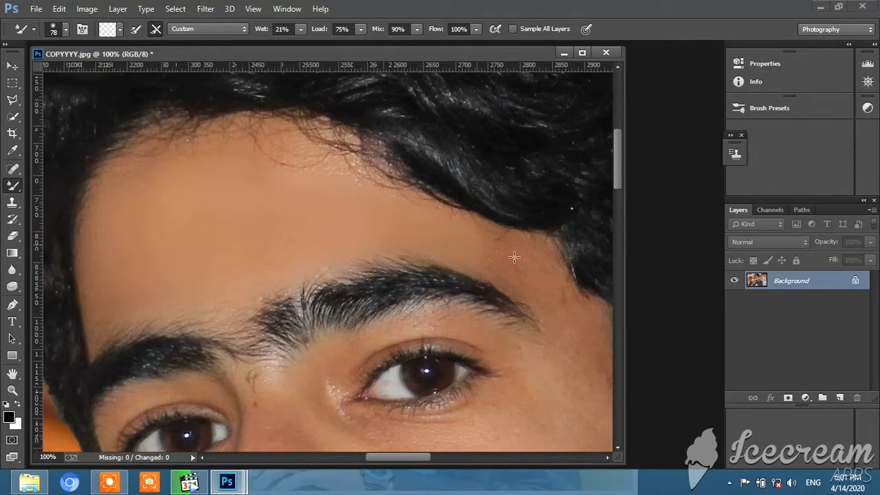
Step: Smooth the skin and blemishes on the temple, nose, cheek and around the ear with the 78 px Mixer Brush
click(605, 459)
scroll(542, 364, down, 2)
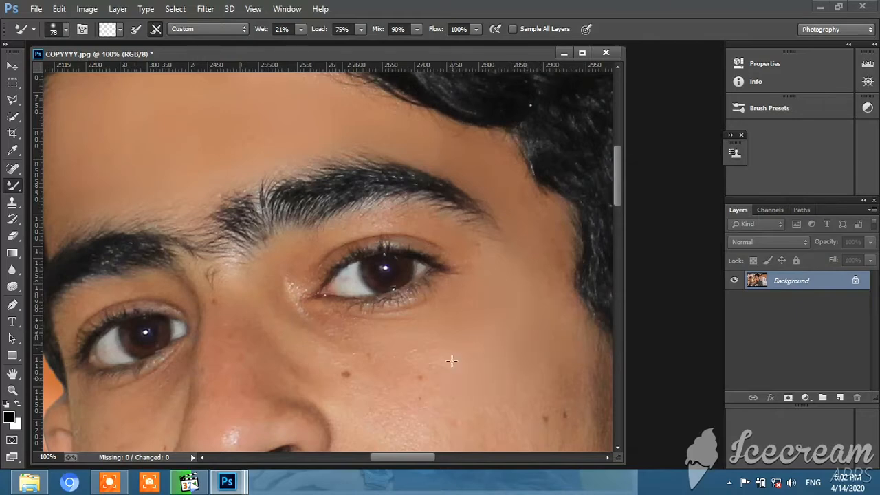
click(346, 373)
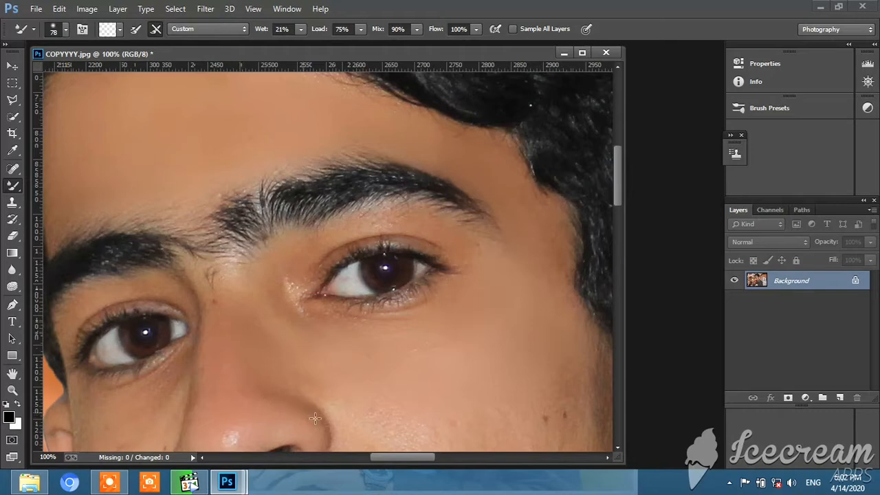
click(607, 458)
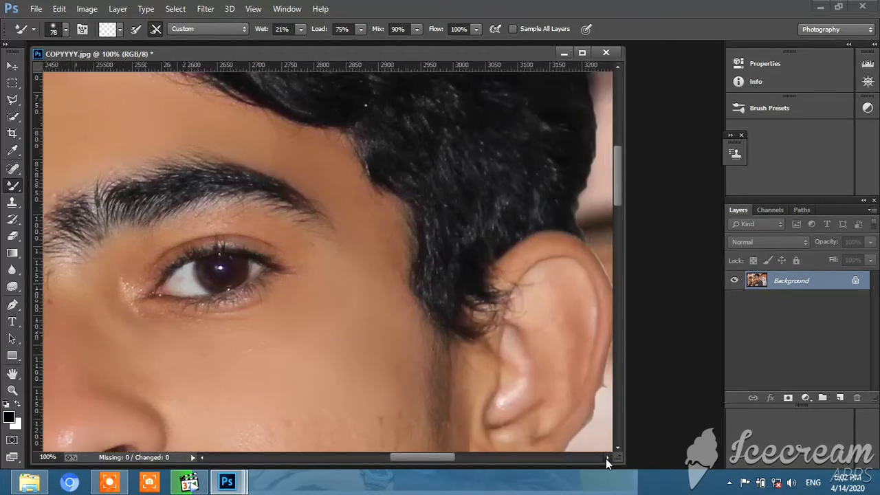
click(607, 459)
click(617, 448)
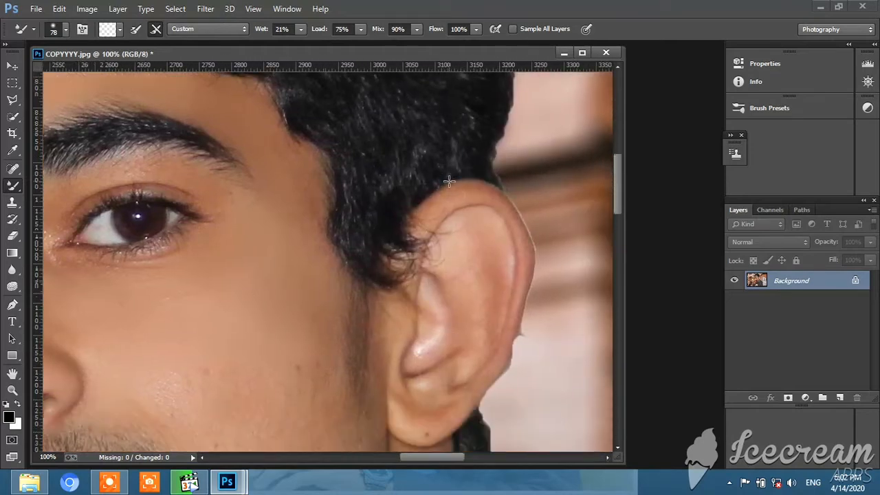
click(607, 459)
scroll(357, 254, down, 4)
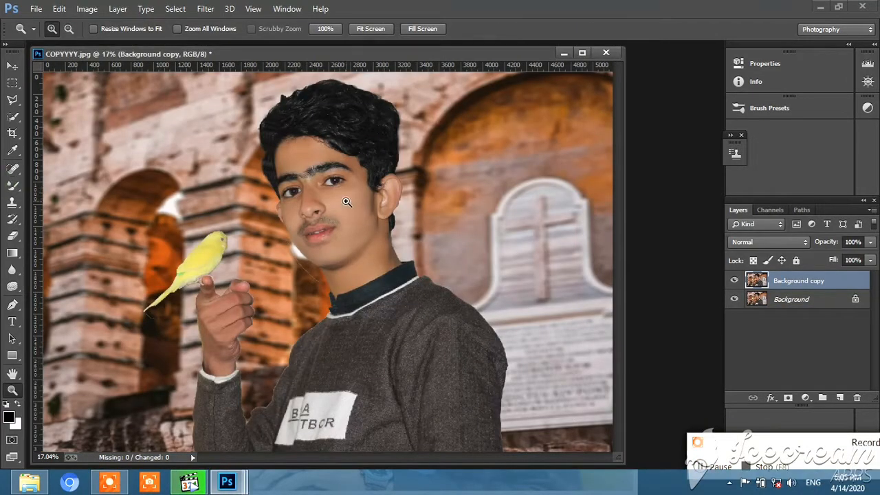
Step: Inspect the retouched face at 25% zoom and fit the whole image back on screen
click(282, 204)
key(b)
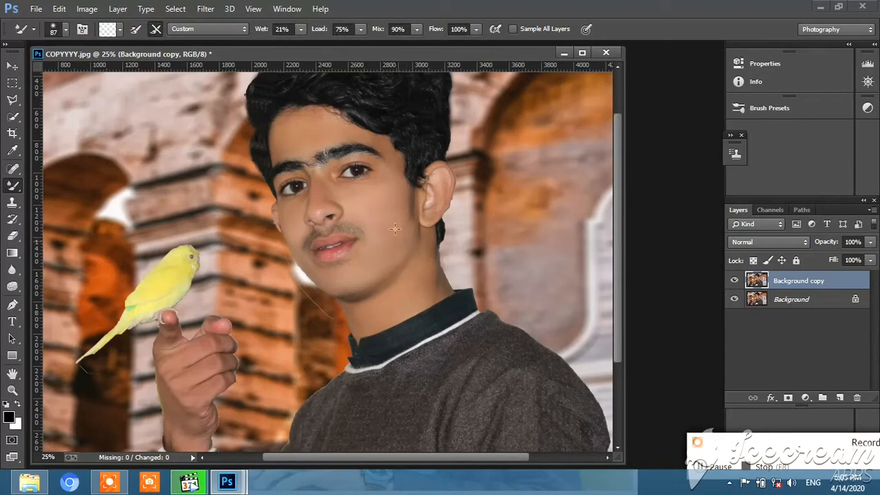
click(12, 391)
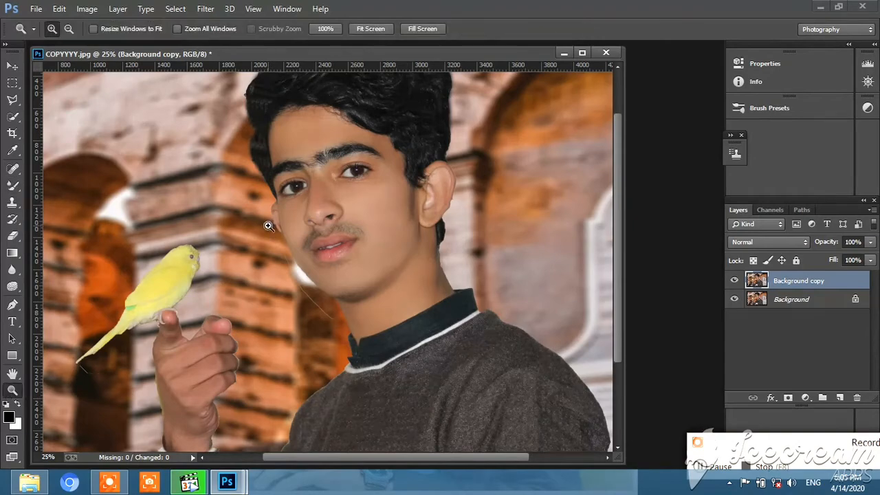
right_click(267, 224)
click(302, 229)
click(203, 11)
click(799, 320)
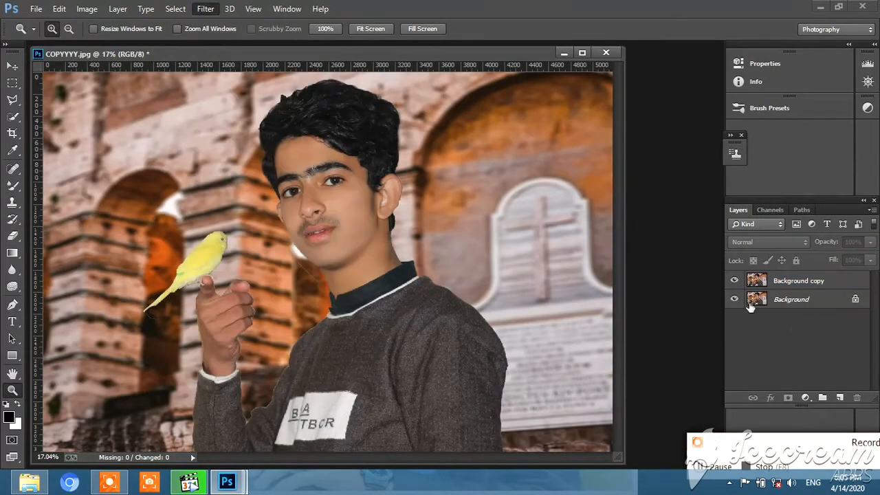
Step: Toggle the visibility of the Background copy layer to compare it with the Background layer
click(735, 280)
click(206, 9)
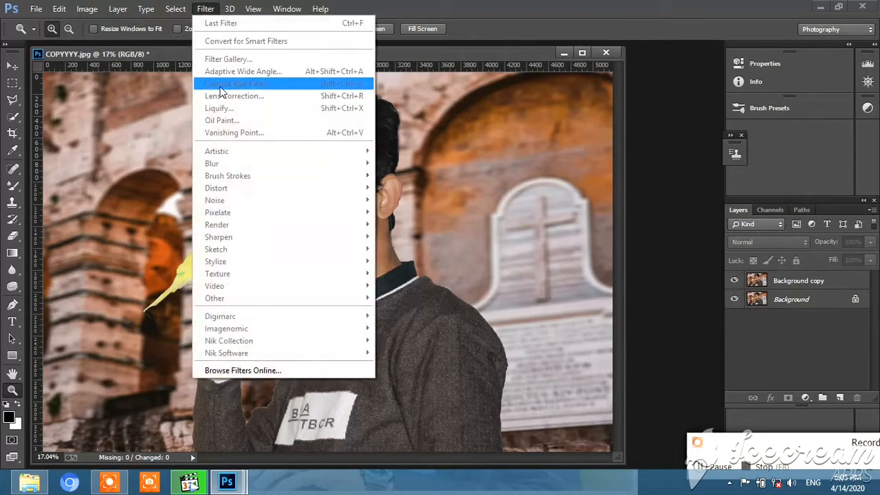
click(752, 301)
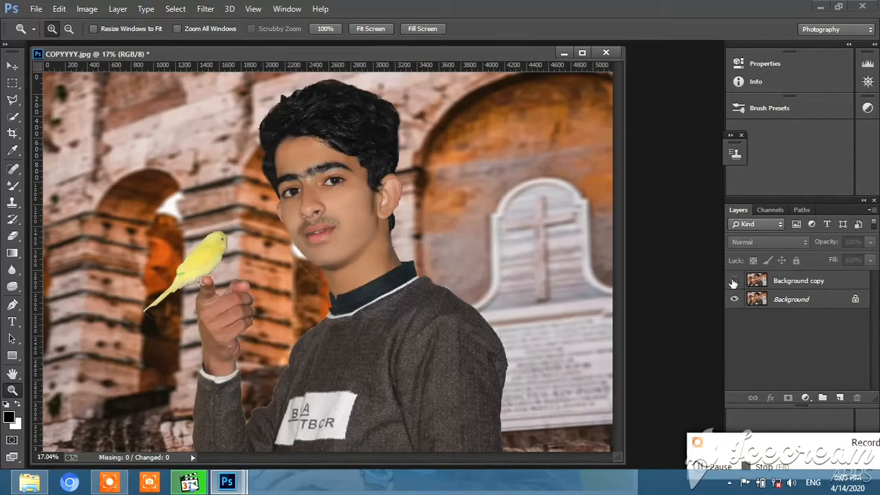
click(735, 281)
click(206, 9)
click(786, 297)
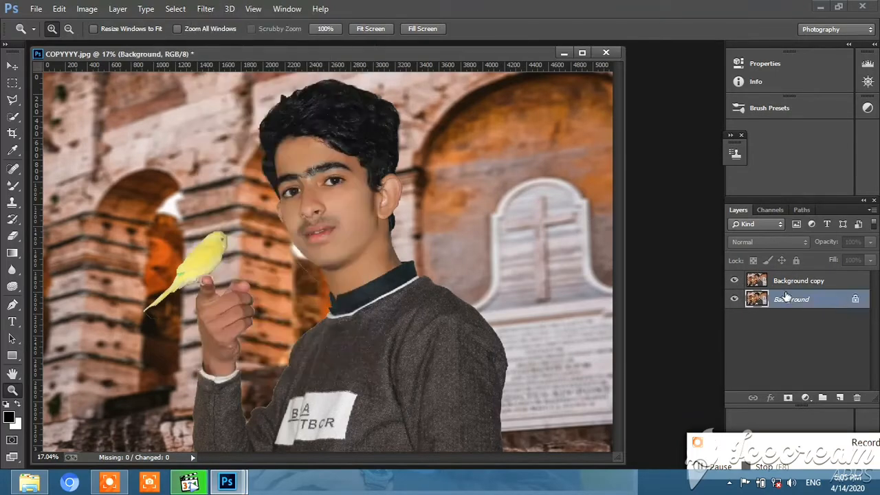
drag(787, 448, 579, 423)
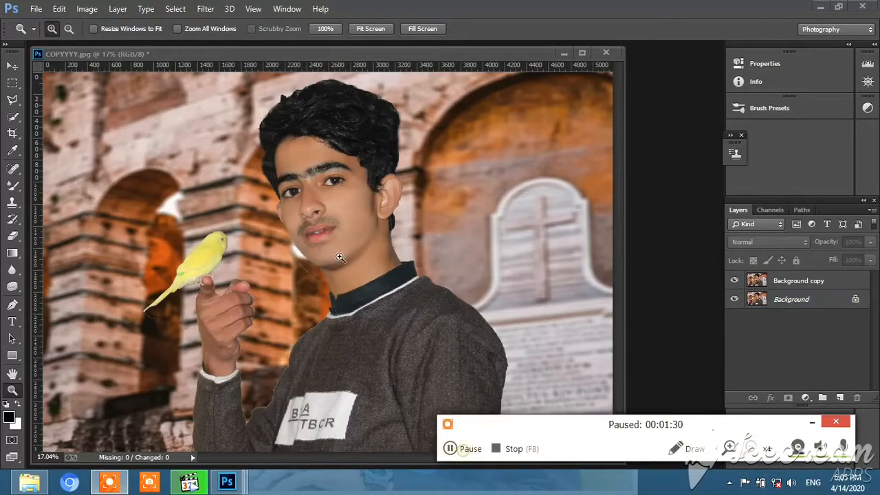
Step: Select the Background copy layer and open it in the Camera Raw filter
click(205, 9)
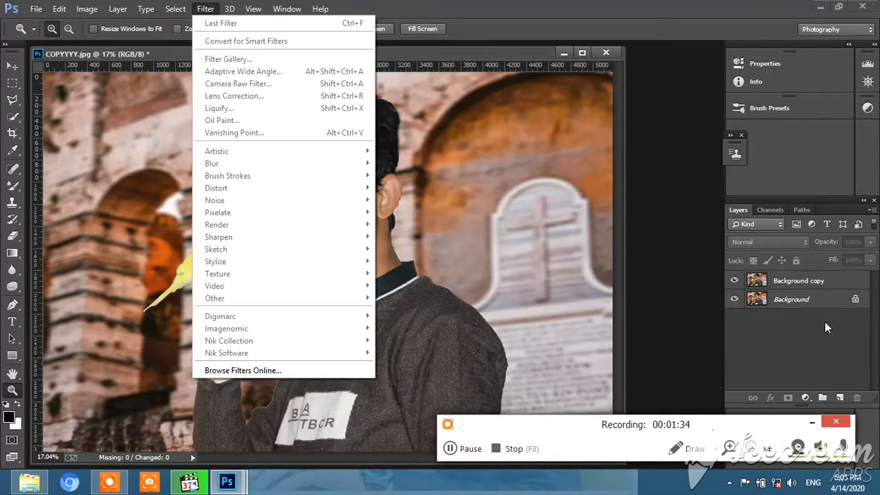
double_click(791, 281)
click(206, 9)
key(Escape)
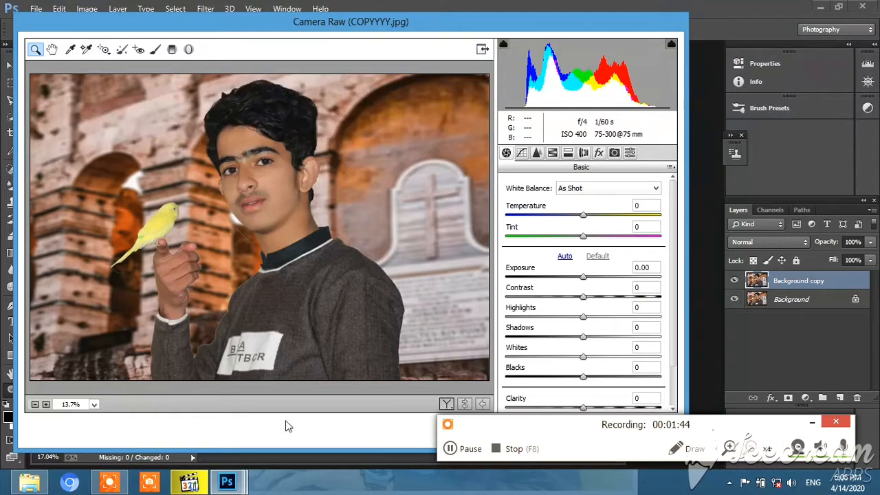
click(450, 450)
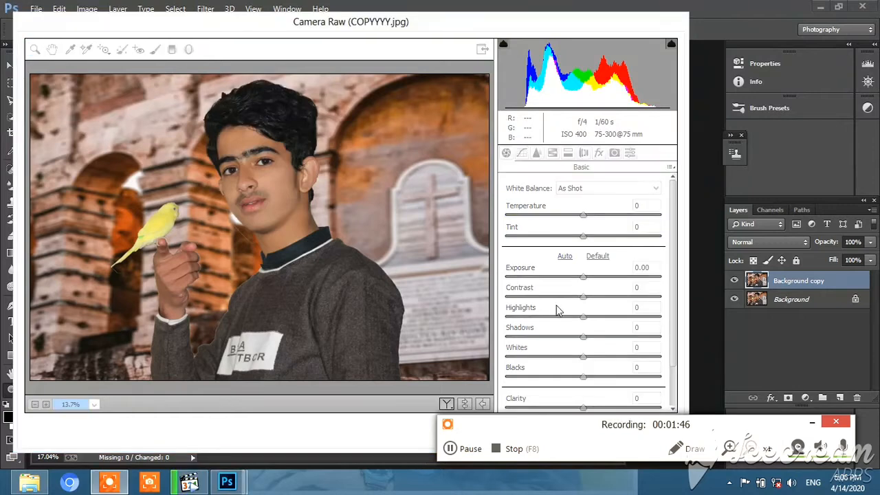
Step: Set the basic adjustments to Contrast +18, Highlights -33, Shadows +35, Whites -38, Blacks +35 and Clarity +25
click(543, 267)
drag(583, 297, 602, 359)
scroll(591, 345, down, 2)
scroll(583, 361, down, 1)
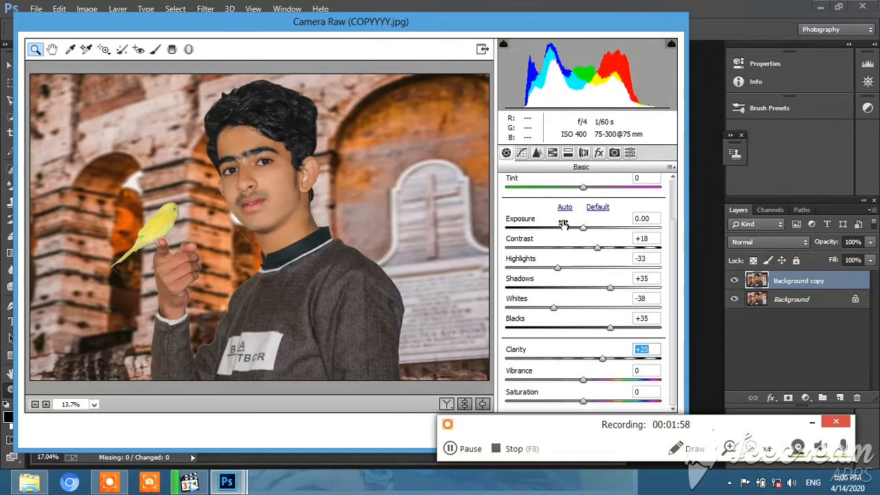
Step: Set the HSL saturation to Oranges -17, Yellows +42, Greens +82, Aquas +82 and Blues +100
click(553, 153)
click(553, 203)
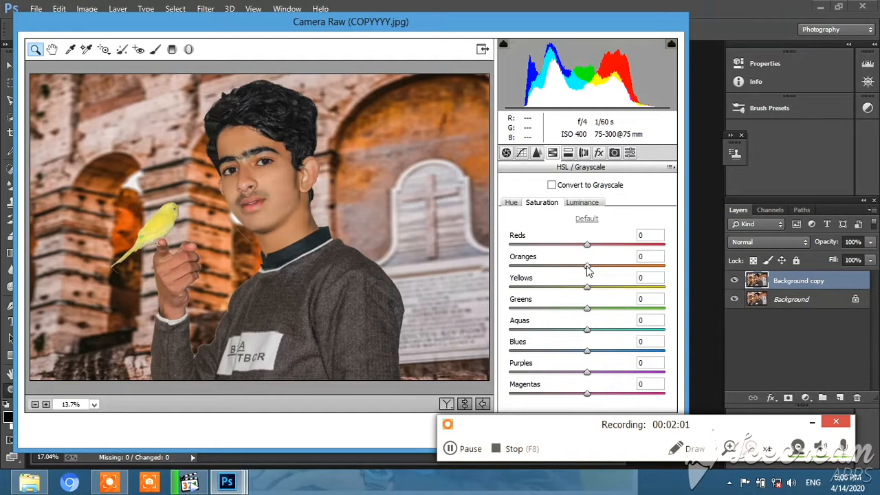
click(582, 202)
drag(587, 267, 680, 357)
click(542, 202)
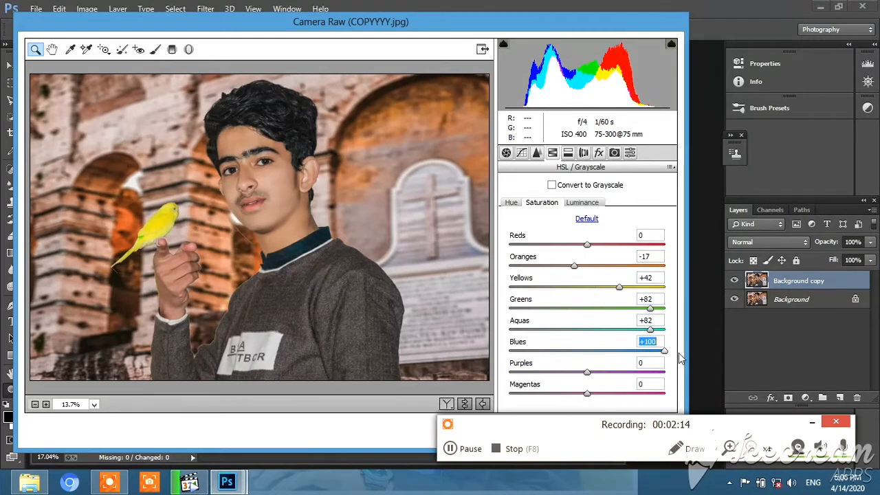
Step: Set the HSL luminance to Reds -5 and Oranges +15, and review the saturation settings
click(582, 203)
mouse_move(588, 244)
mouse_down()
mouse_move(575, 248)
mouse_move(603, 249)
mouse_move(578, 253)
mouse_up()
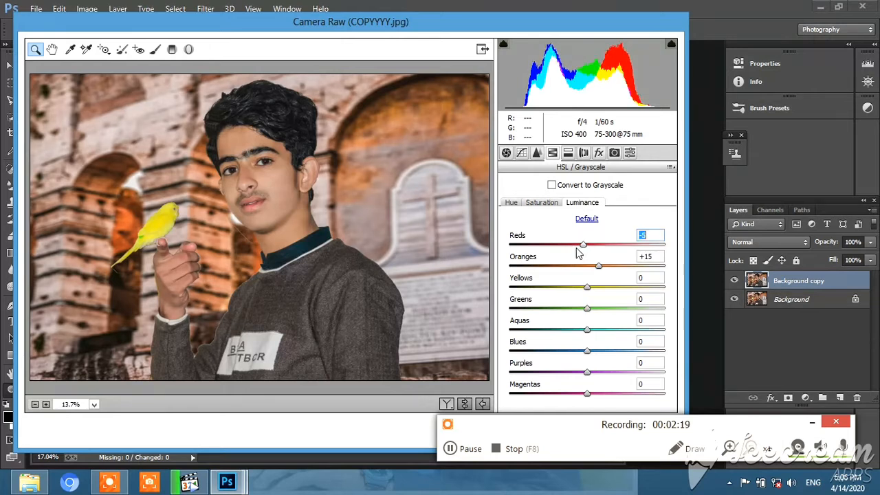
click(537, 203)
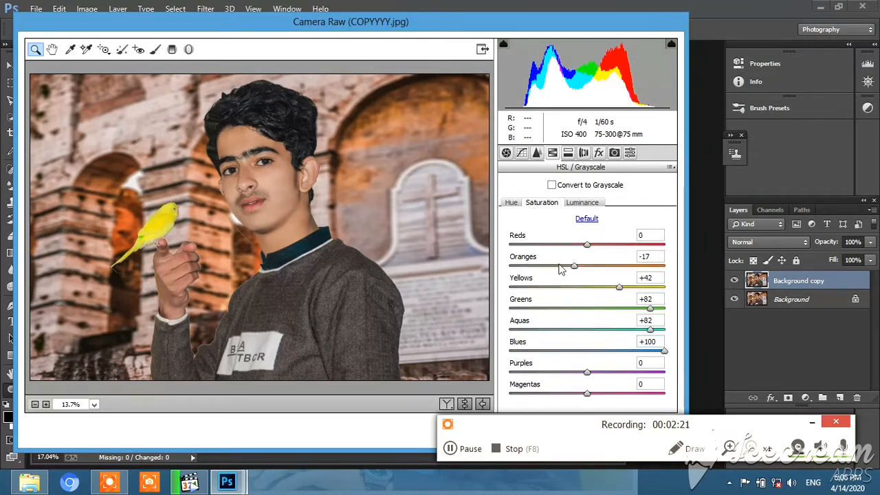
Step: Set the HSL hue of Reds to -23 and apply the Camera Raw filter to the layer
click(509, 203)
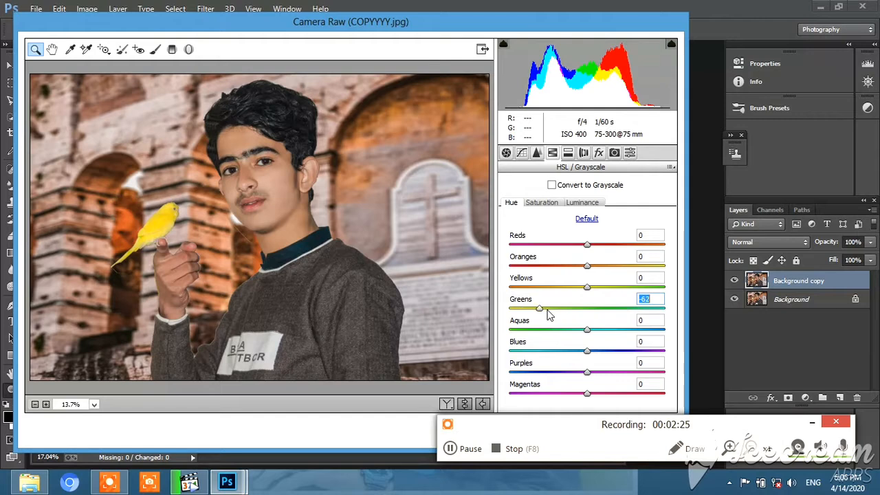
drag(587, 244, 567, 245)
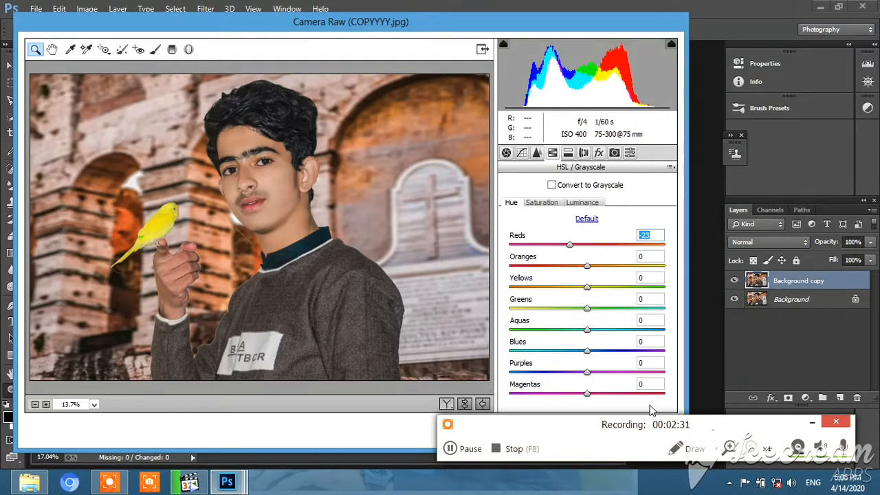
click(647, 431)
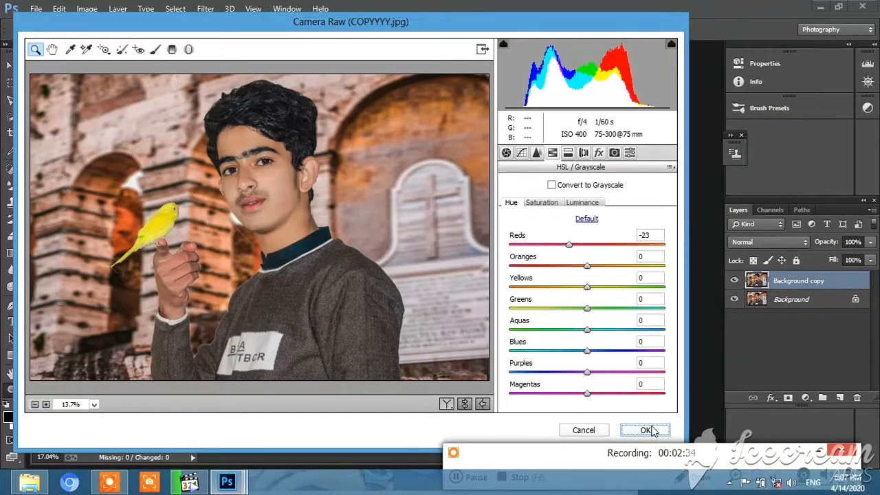
click(650, 431)
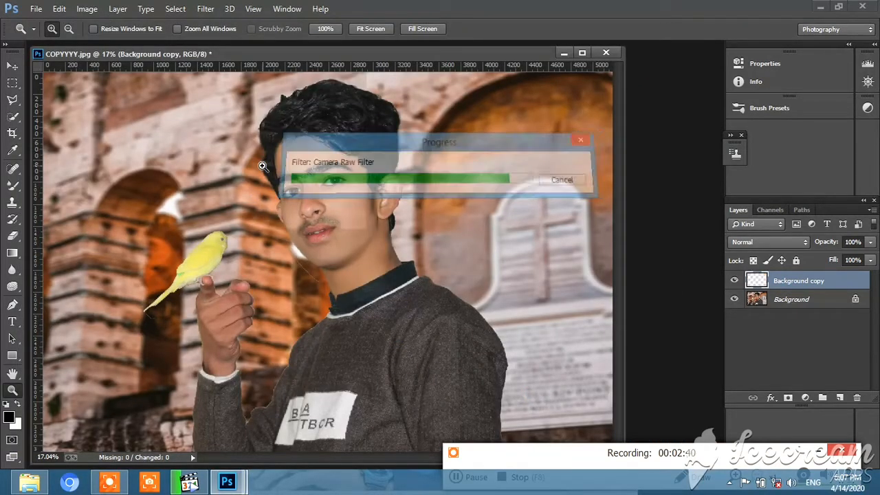
Step: Hide and show the Background copy layer to compare the image before and after the Camera Raw adjustments
click(734, 282)
click(734, 282)
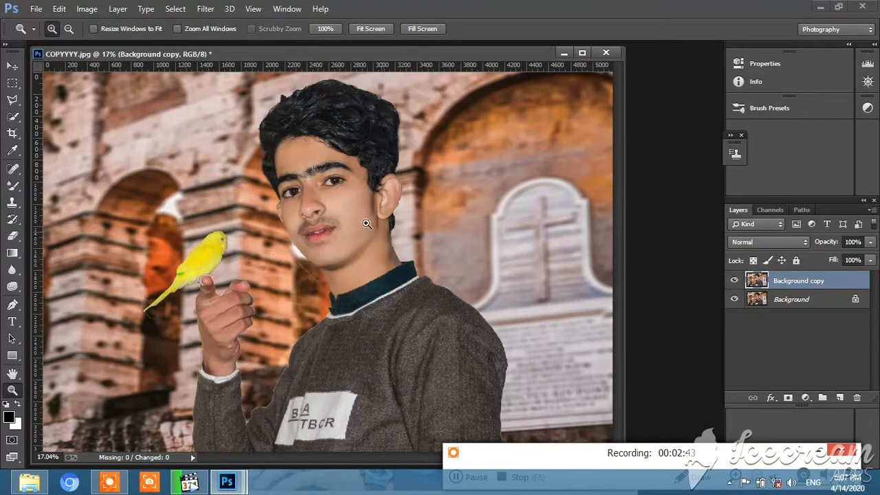
right_click(265, 180)
click(204, 34)
Step: Reopen Camera Raw and set Contrast +23, Highlights -31, Shadows +28, Whites -18, Blacks +28 and Clarity +23, and raise Saturation slightly
click(204, 9)
click(229, 86)
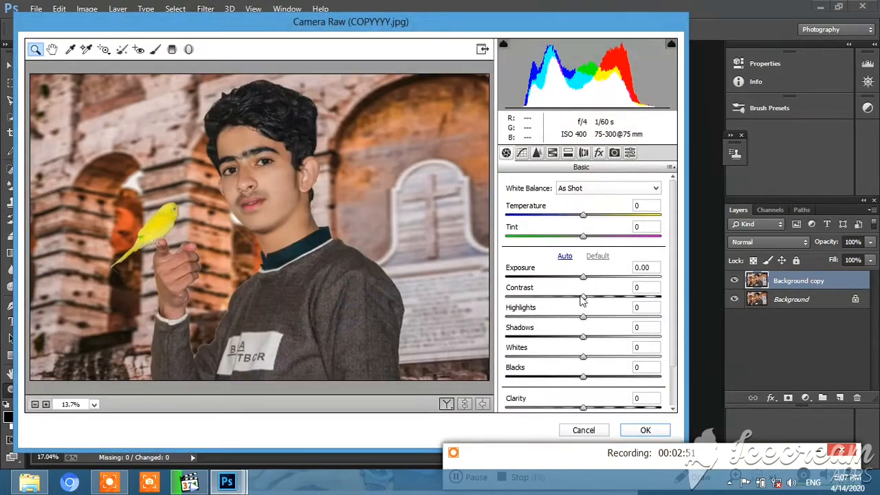
drag(583, 296, 602, 358)
scroll(581, 370, down, 2)
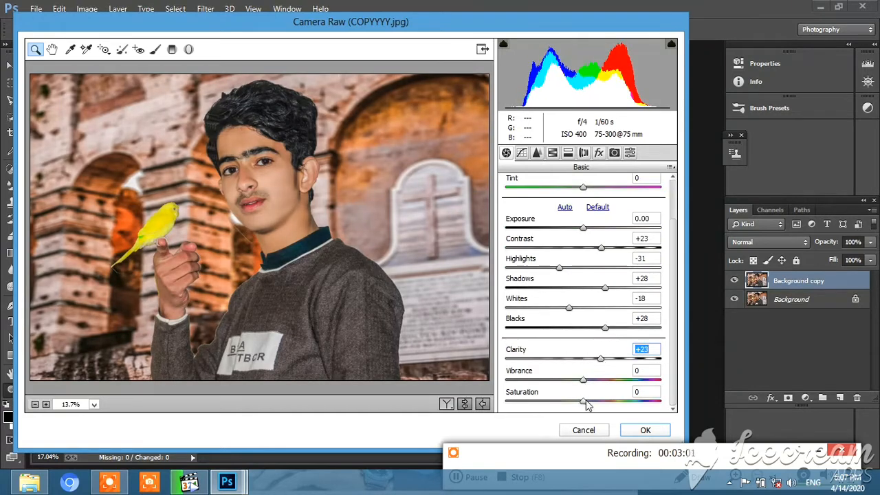
drag(583, 401, 595, 404)
Step: Adjust the orange tones in the HSL settings, with Oranges luminance set to +16
click(568, 152)
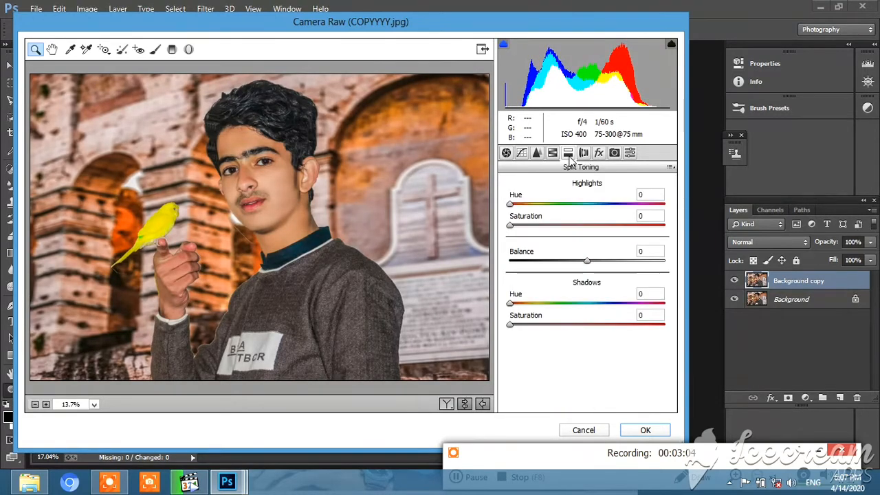
click(553, 154)
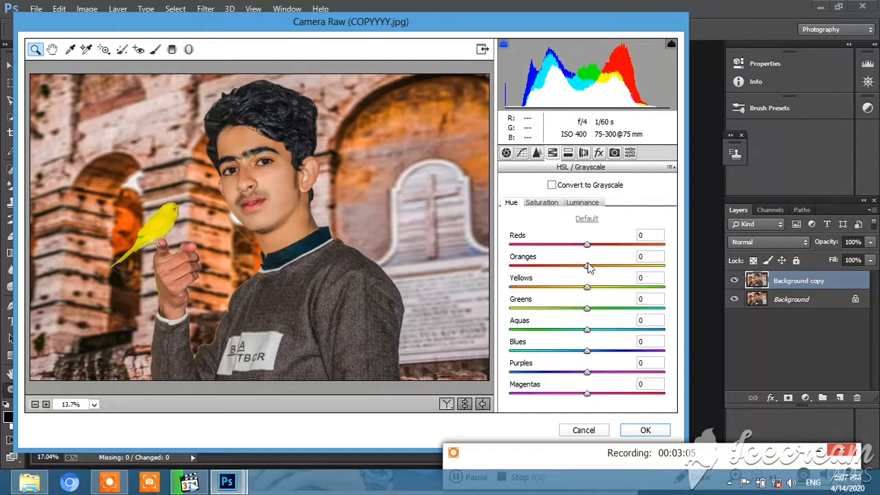
click(543, 203)
mouse_move(588, 271)
mouse_down()
mouse_move(607, 269)
mouse_move(602, 274)
mouse_up()
click(581, 203)
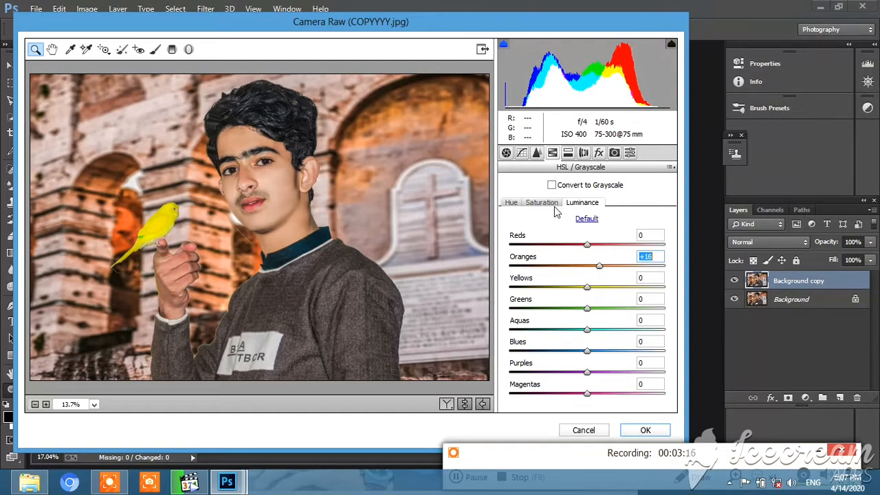
Step: Set split toning to Highlights Hue 119 and Saturation 10 and Shadows Saturation 4, and apply the filter
click(568, 152)
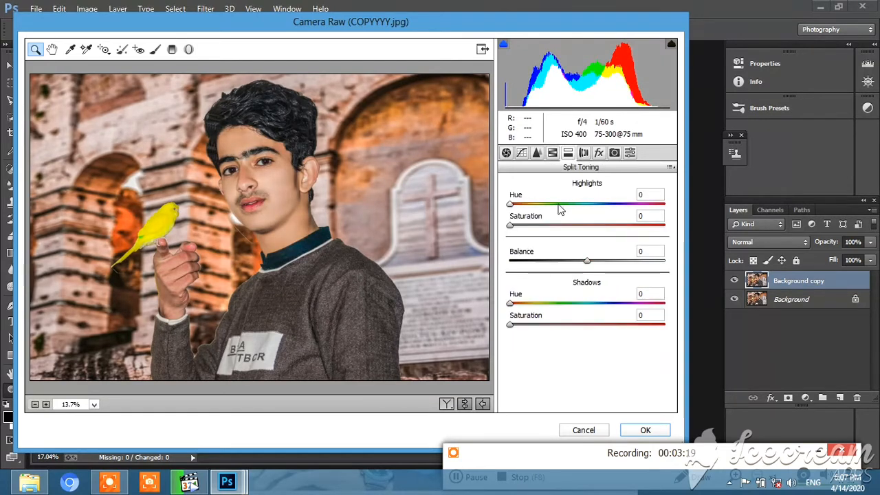
drag(510, 204, 560, 204)
drag(510, 225, 526, 227)
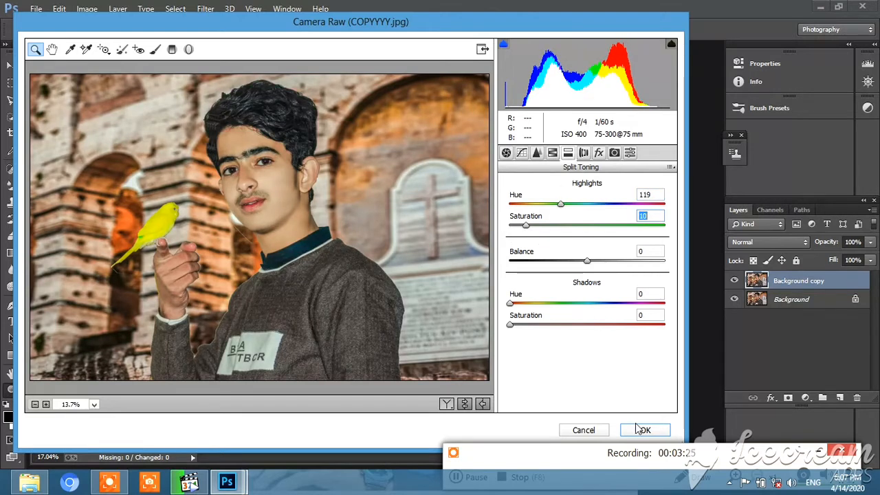
click(513, 328)
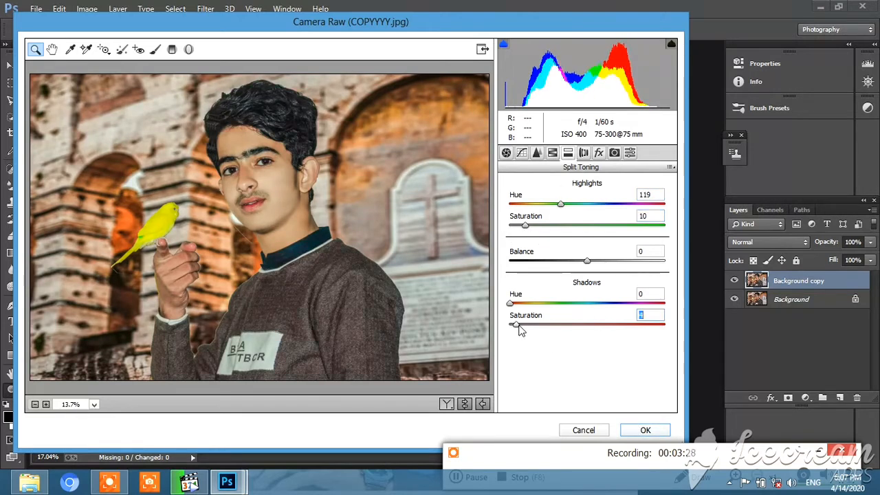
click(646, 430)
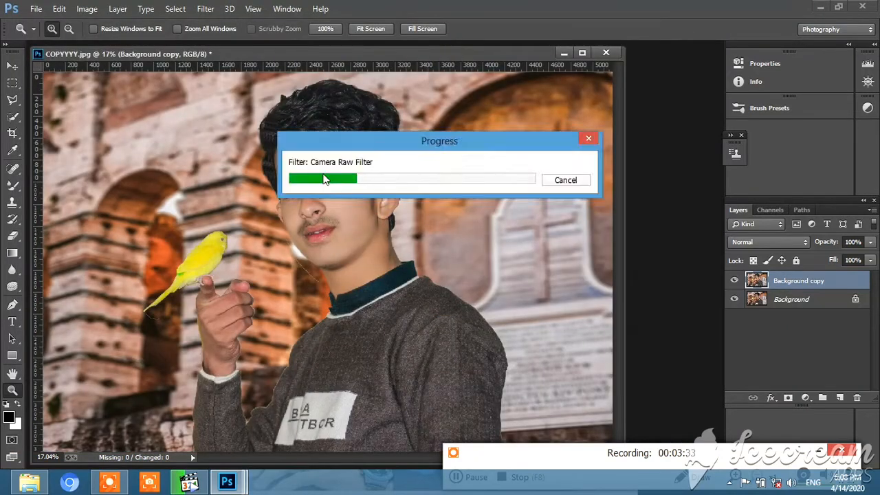
Step: Hide and show the Background copy layer to compare the image before and after the latest Camera Raw adjustments
right_click(382, 178)
click(734, 282)
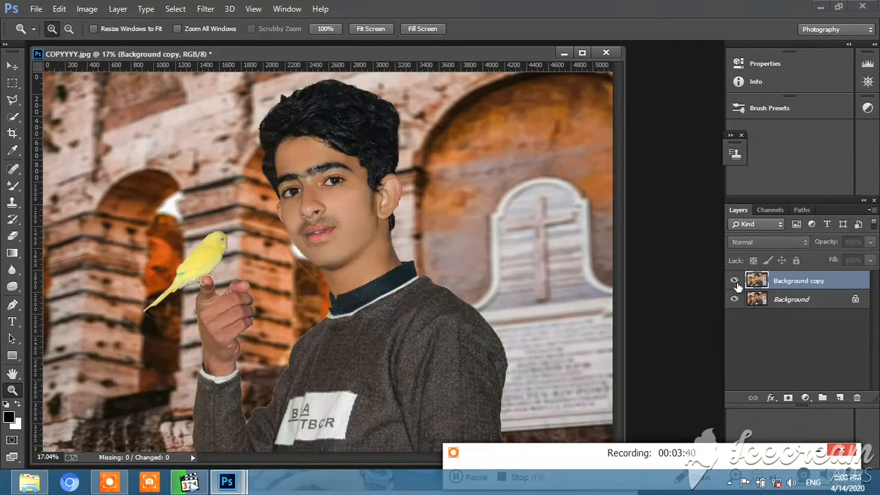
click(734, 282)
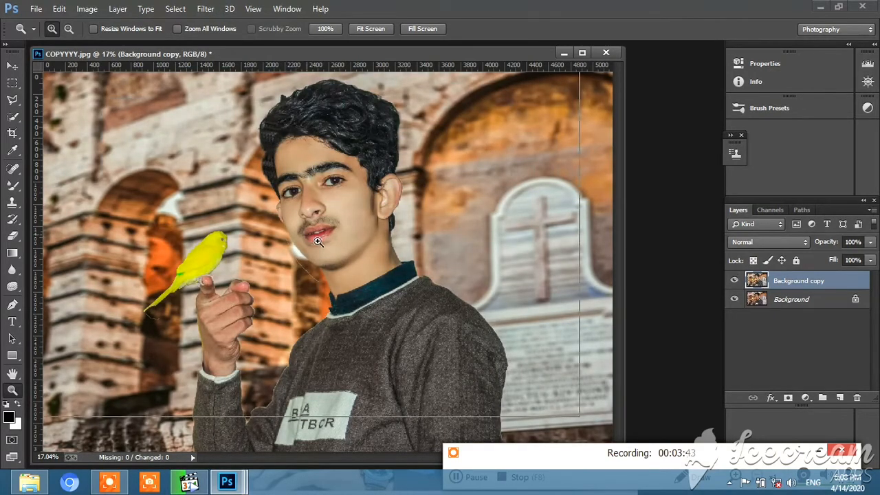
Step: Smooth the texture and highlights of the man's lips and the skin just below them using the Mixer Brush at size 36
click(316, 237)
click(331, 250)
click(330, 248)
click(331, 248)
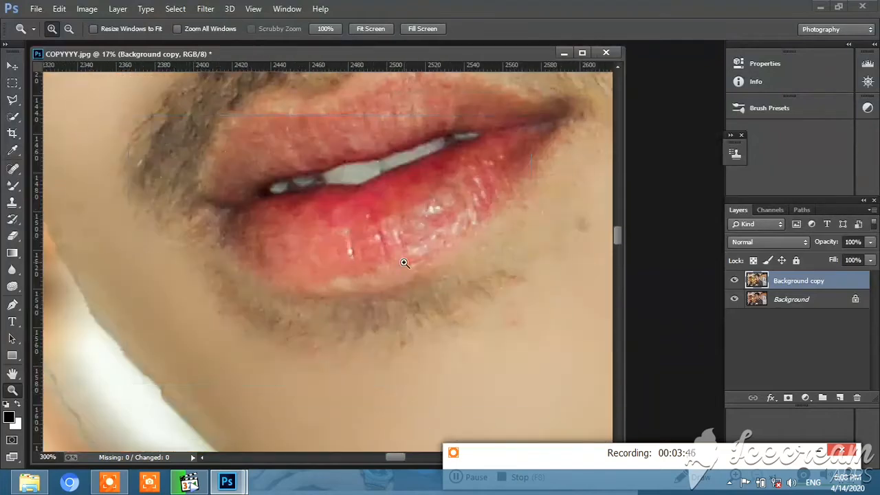
click(405, 262)
click(412, 230)
click(412, 228)
right_click(414, 258)
click(445, 279)
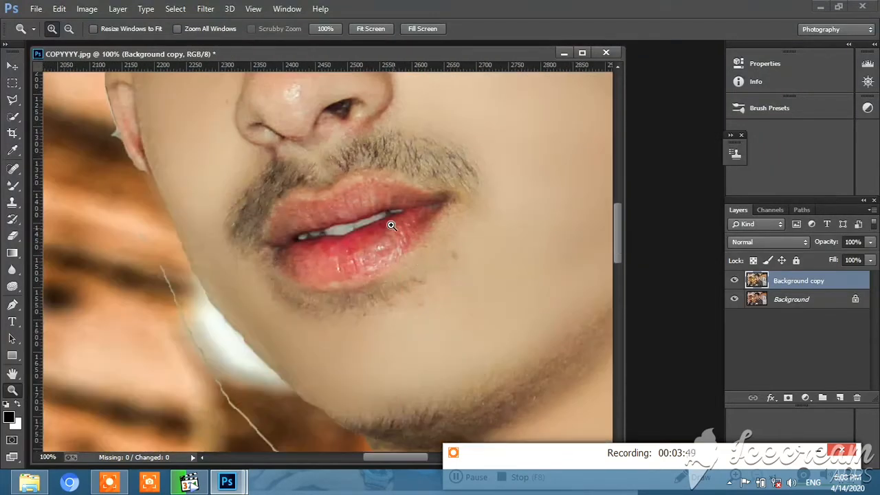
scroll(387, 222, down, 3)
click(12, 185)
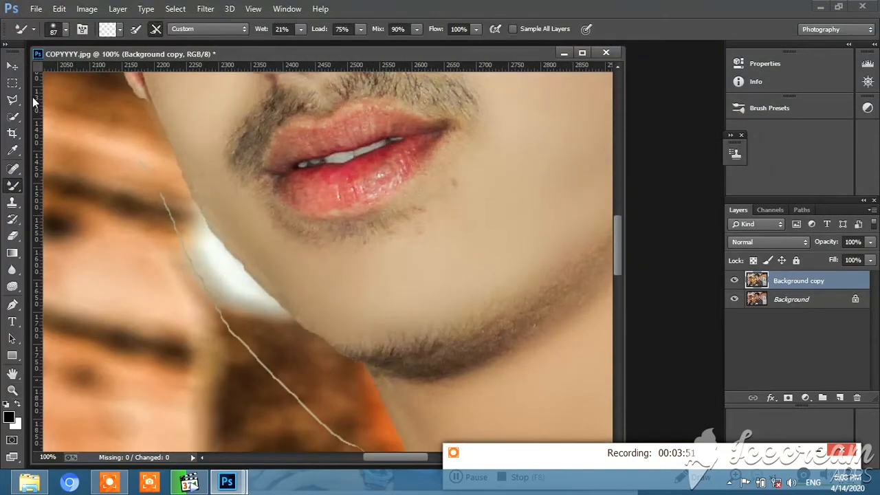
click(66, 30)
click(84, 70)
click(466, 202)
drag(362, 178, 390, 158)
drag(292, 182, 310, 205)
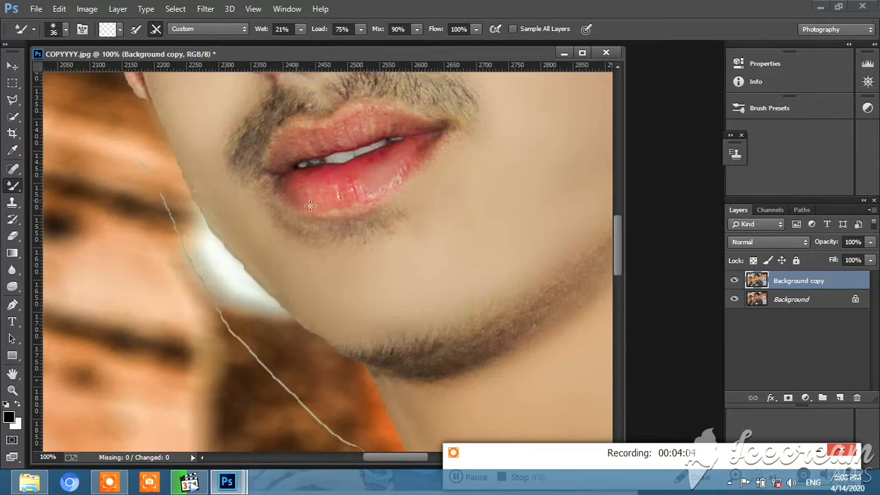
mouse_move(361, 194)
mouse_down()
mouse_move(352, 185)
mouse_move(412, 149)
mouse_up()
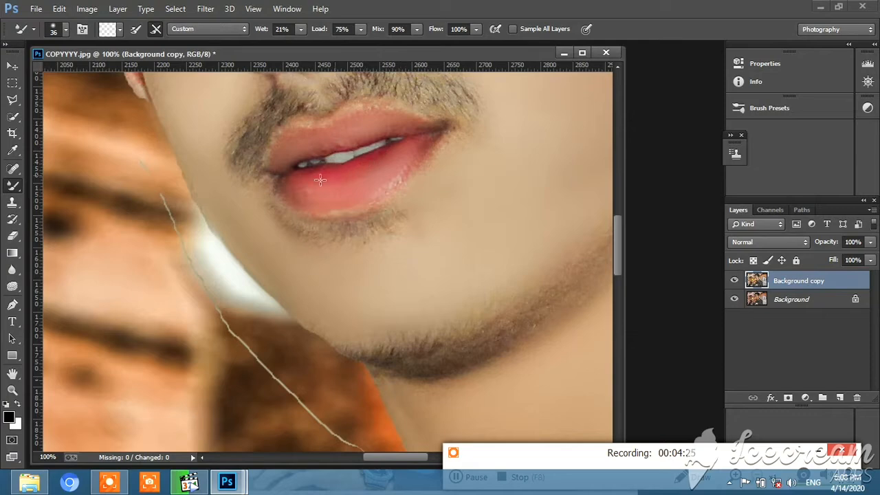
Step: Toggle the Background copy layer's visibility to compare the lips before and after smoothing, and return to the full image
click(734, 282)
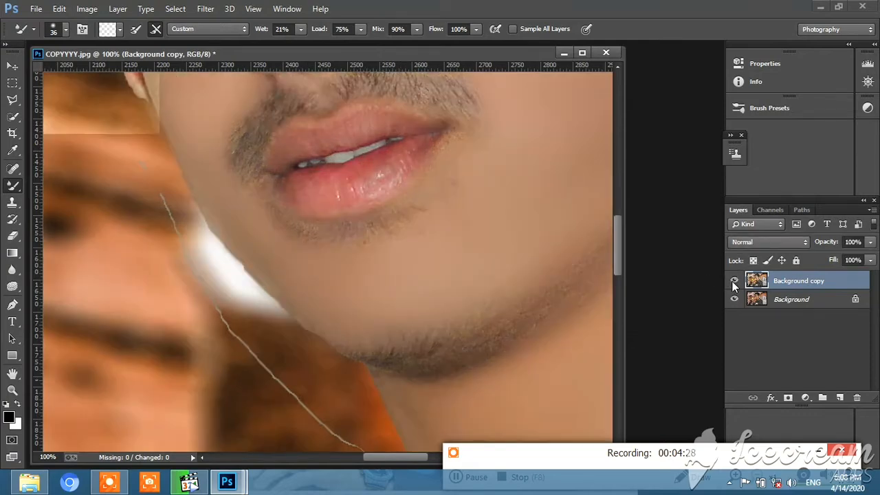
click(733, 281)
click(13, 390)
right_click(419, 160)
click(423, 166)
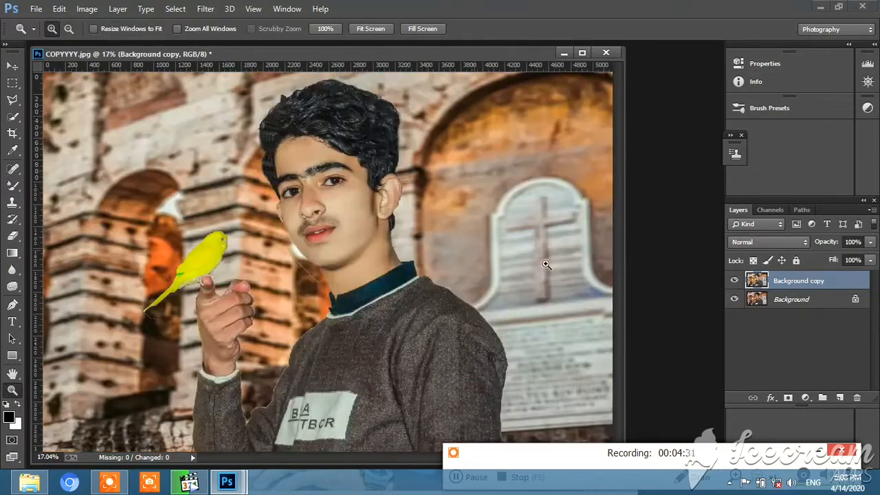
Step: Duplicate the Background copy layer under the default name
right_click(787, 279)
click(551, 117)
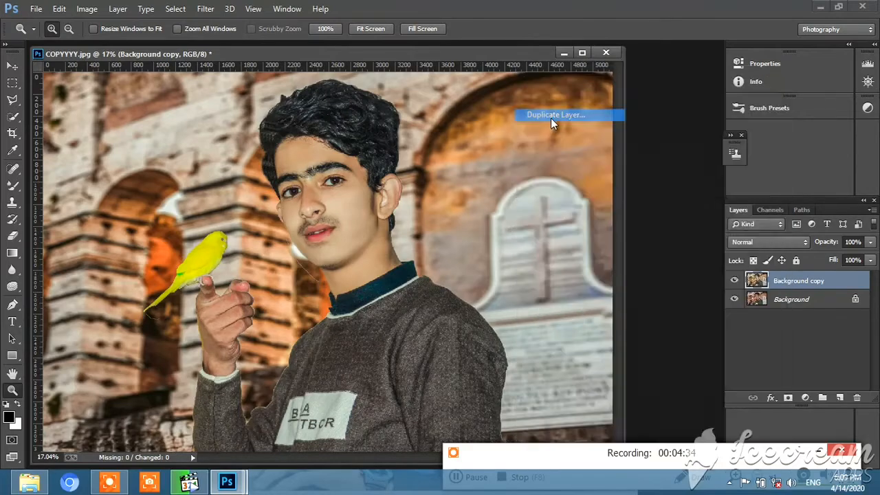
click(551, 147)
Step: Open Camera Raw on the duplicated layer and set Contrast -14, Shadows -48, Blacks +46 and Clarity +2
click(205, 8)
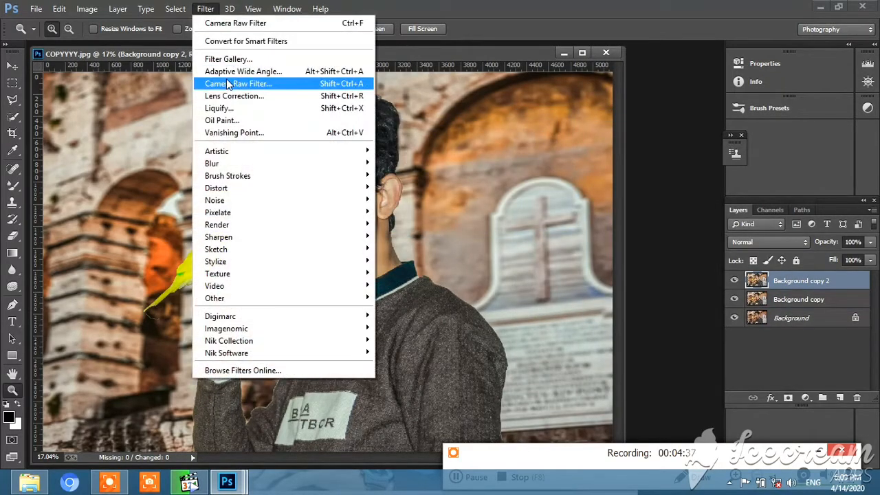
click(223, 80)
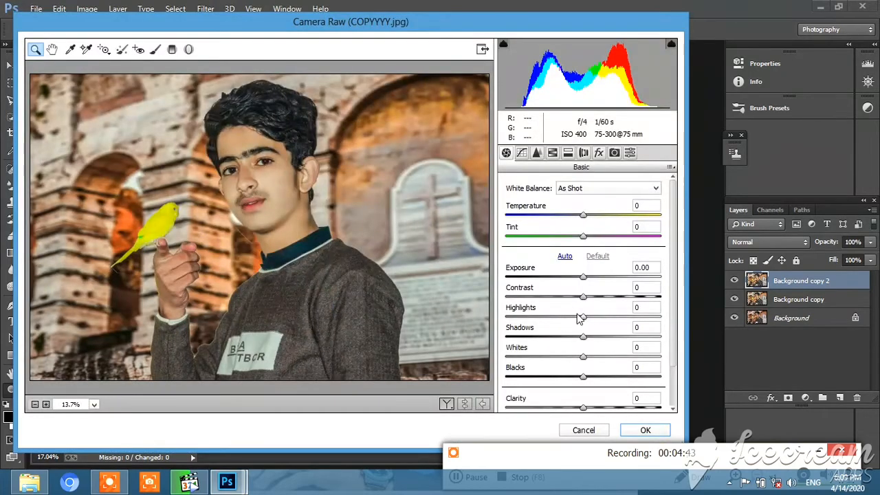
drag(583, 337, 545, 342)
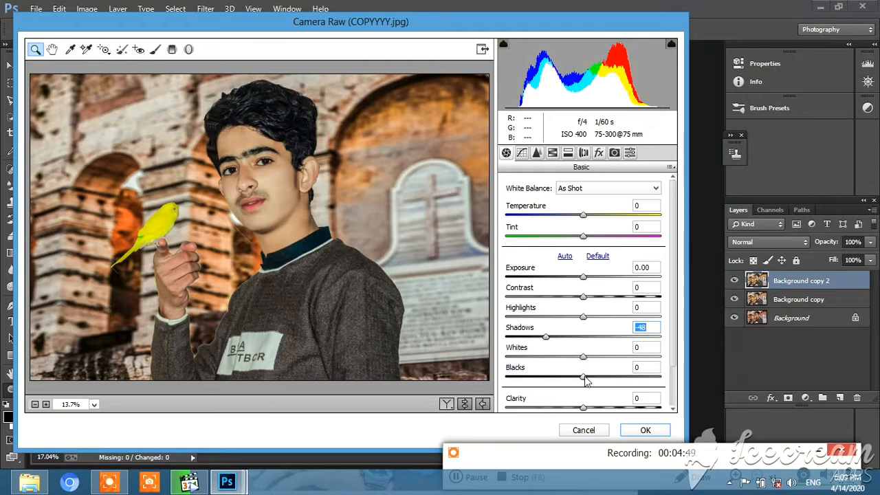
drag(583, 376, 619, 377)
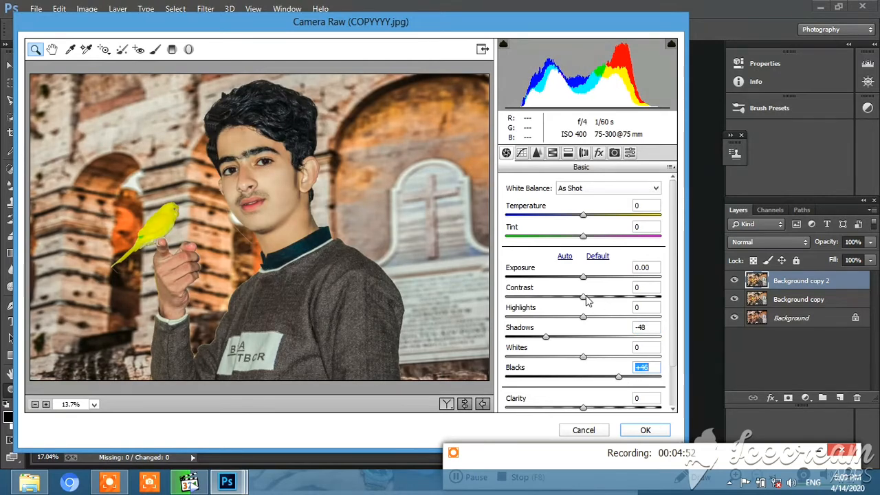
drag(585, 297, 573, 313)
scroll(577, 323, down, 2)
drag(584, 359, 587, 364)
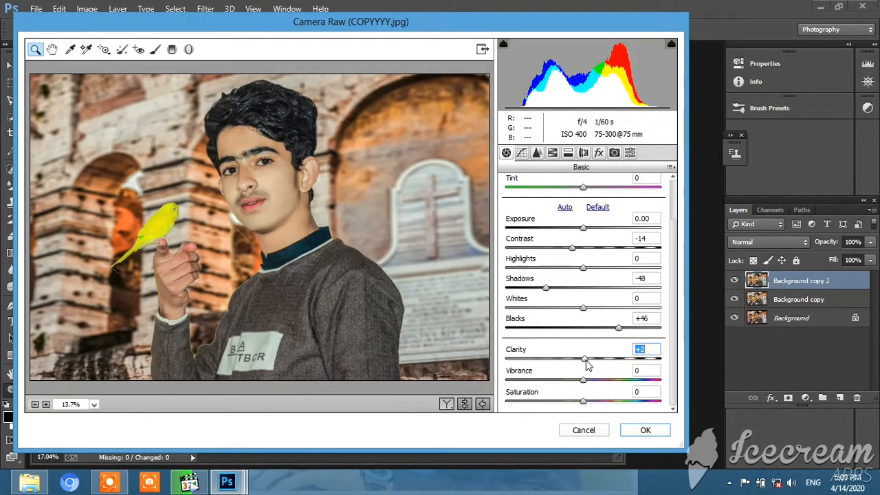
Step: Set the Camera Raw sharpening to Amount 17 and Masking 12
click(567, 152)
click(583, 152)
click(539, 154)
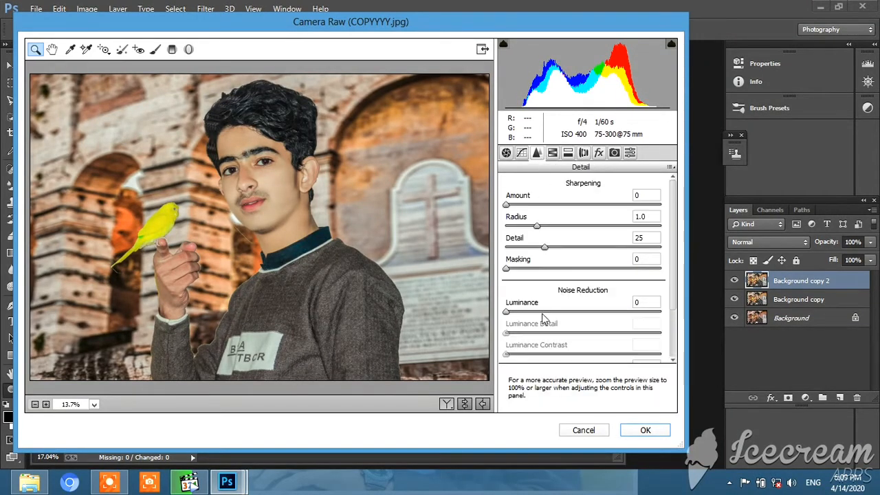
click(523, 205)
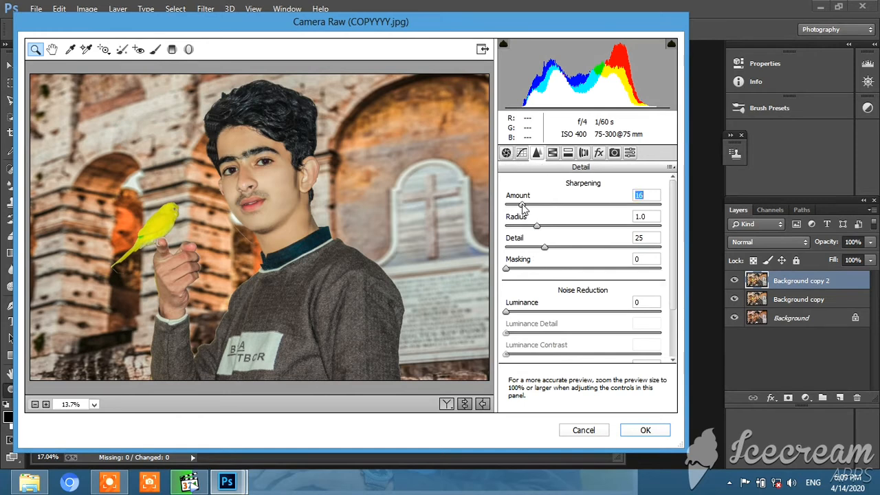
click(524, 268)
Step: Set noise reduction to Luminance 7, Luminance Detail 8, Luminance Contrast 8 and Color 13, raise Color Detail and Color Smoothness slightly, and apply the filter
click(517, 311)
click(518, 333)
click(518, 354)
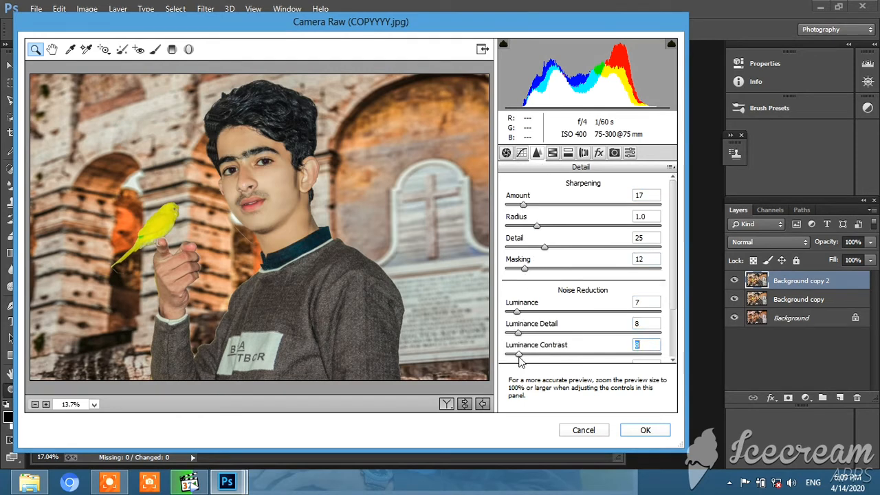
scroll(514, 348, down, 2)
click(526, 308)
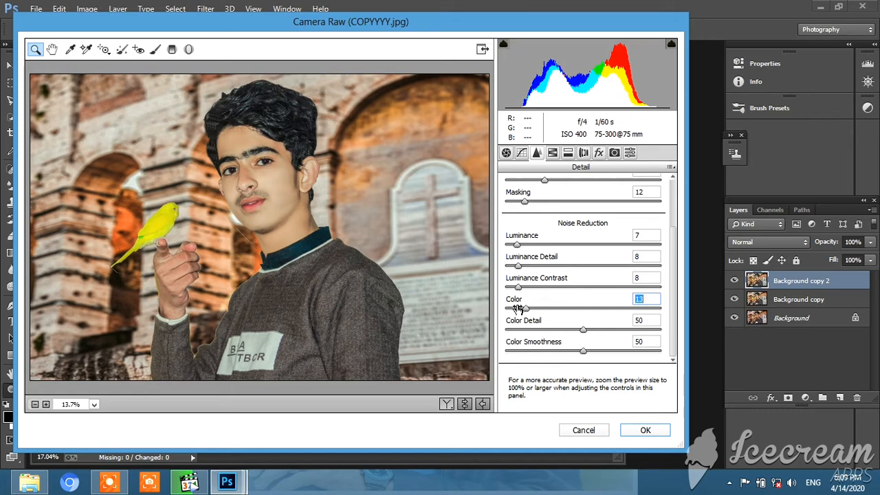
click(586, 330)
click(595, 351)
click(645, 430)
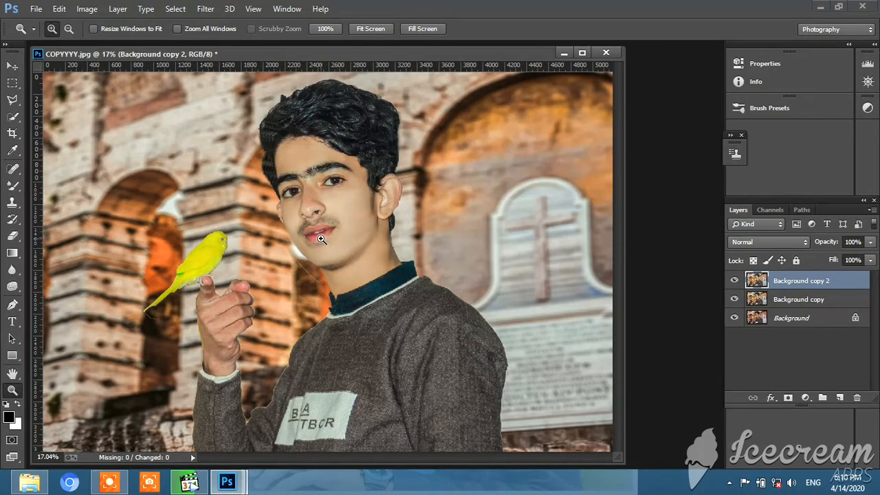
Step: Toggle the Background copy 2 layer's visibility to compare the image with and without the sharpening and noise reduction
click(735, 282)
click(735, 282)
click(735, 282)
click(735, 299)
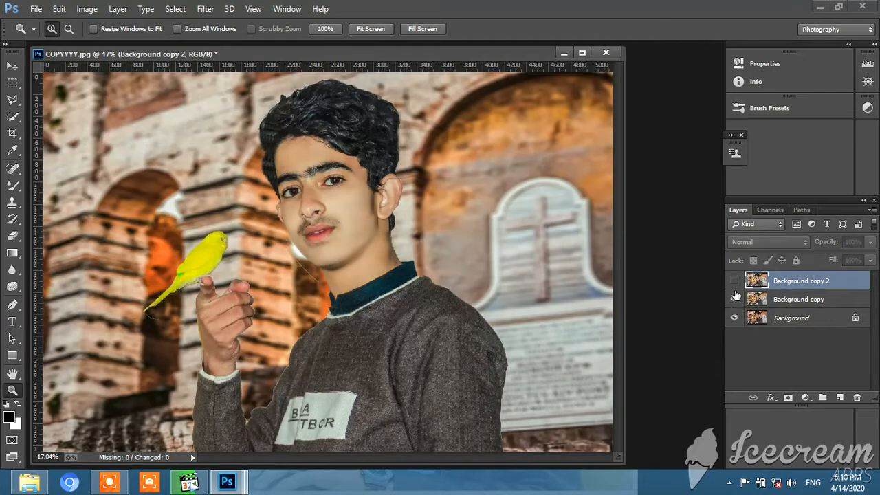
click(735, 282)
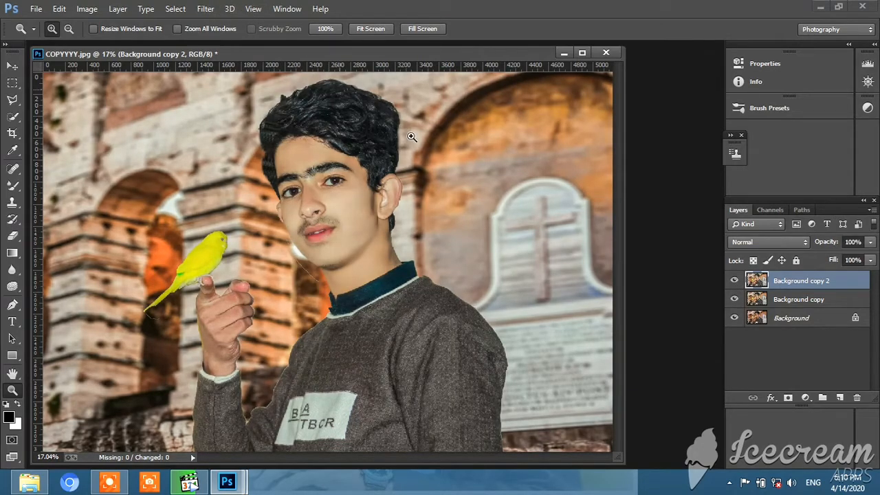
Step: Add a Selective Color adjustment layer and set Cyan to +100% for both the Cyans and the Whites
click(805, 397)
click(784, 386)
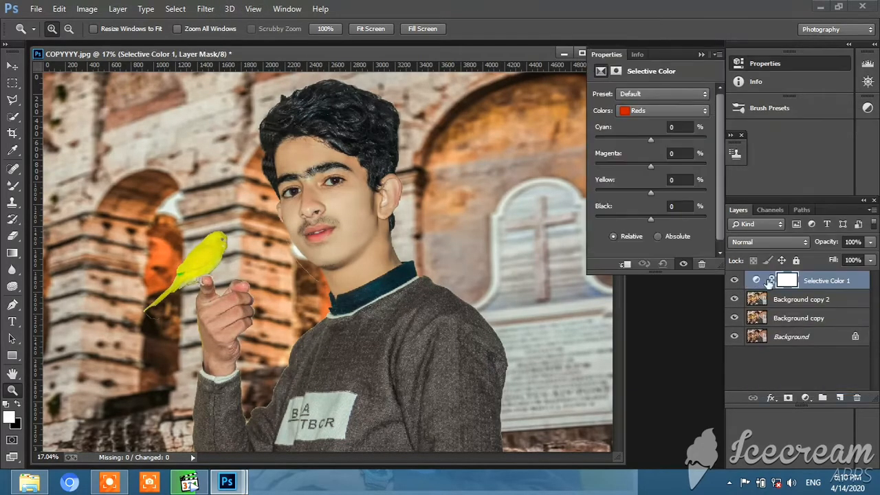
click(678, 114)
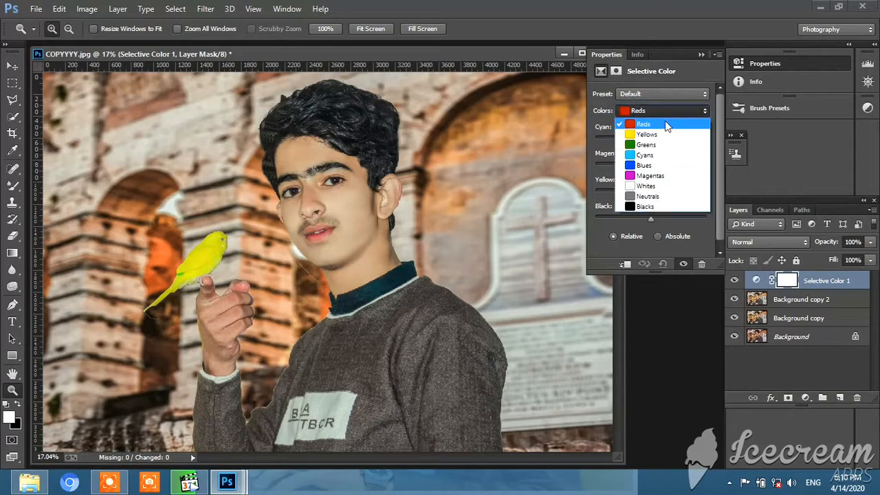
click(646, 156)
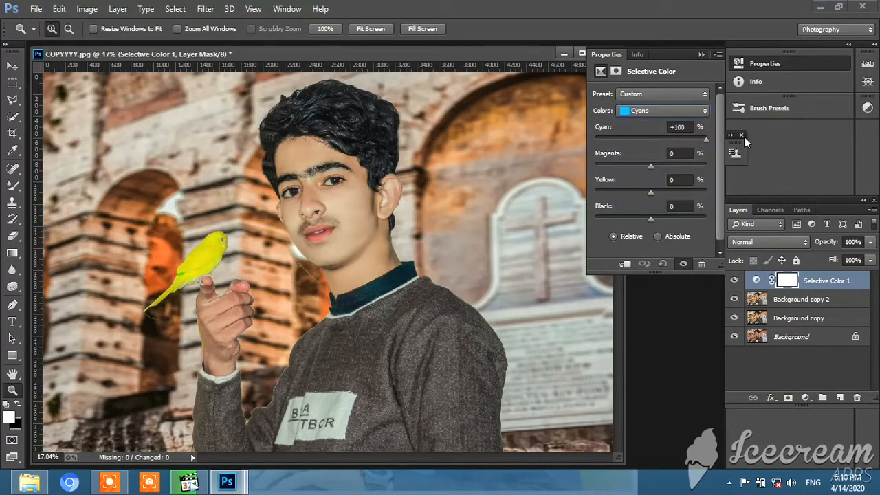
click(663, 111)
click(647, 191)
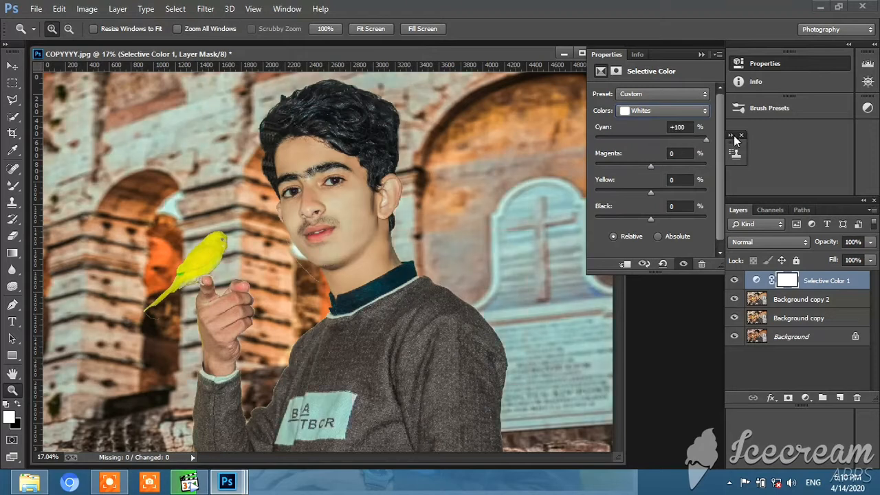
Step: In the Selective Color adjustment, set Black +6% for the Blacks, and Cyan +16% and Black -2% for the Neutrals
click(691, 114)
click(654, 204)
click(653, 220)
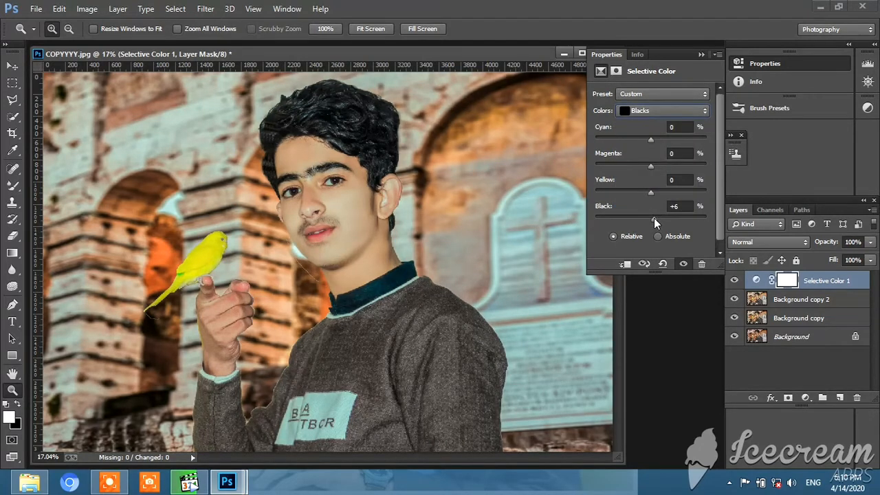
click(687, 113)
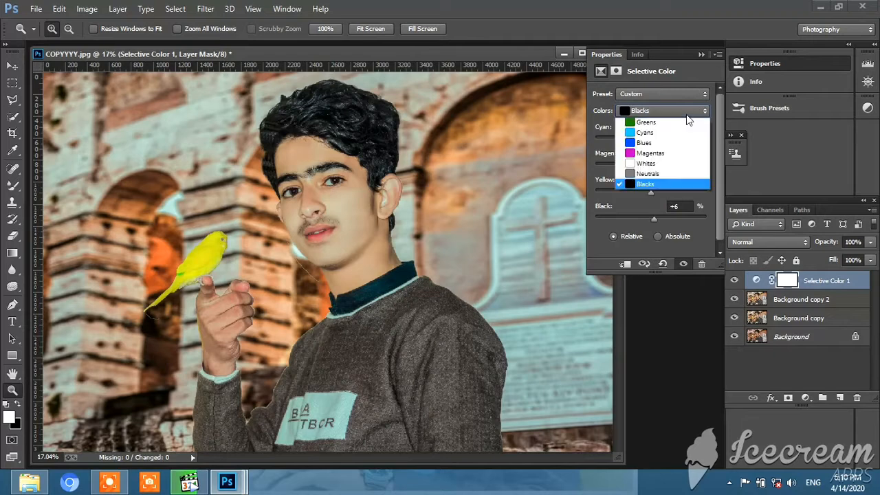
click(646, 192)
click(656, 219)
mouse_move(656, 218)
mouse_down()
mouse_move(663, 221)
mouse_move(650, 213)
mouse_up()
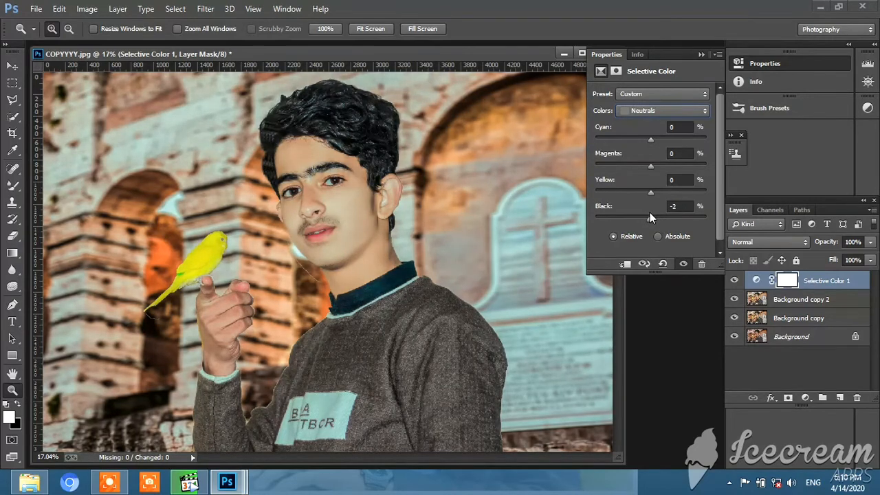
drag(664, 141, 665, 142)
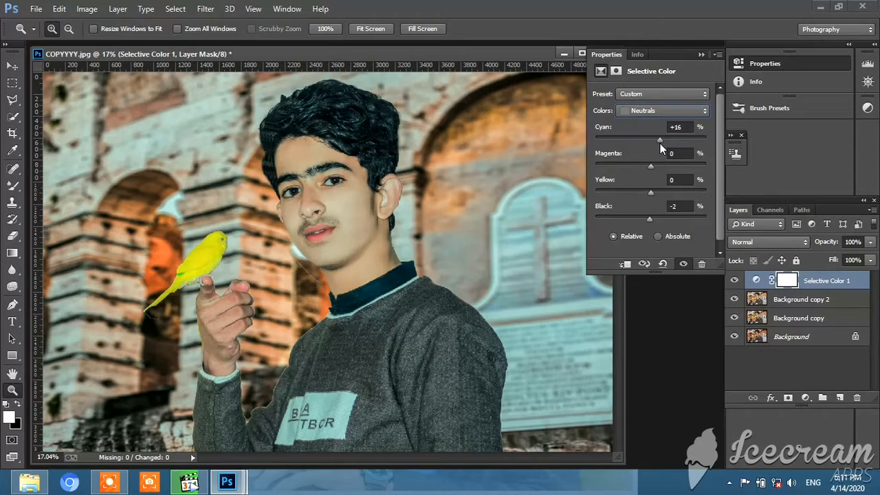
Step: Close the adjustment settings and toggle the Selective Color layer's visibility to compare its effect
click(702, 54)
click(734, 281)
click(735, 280)
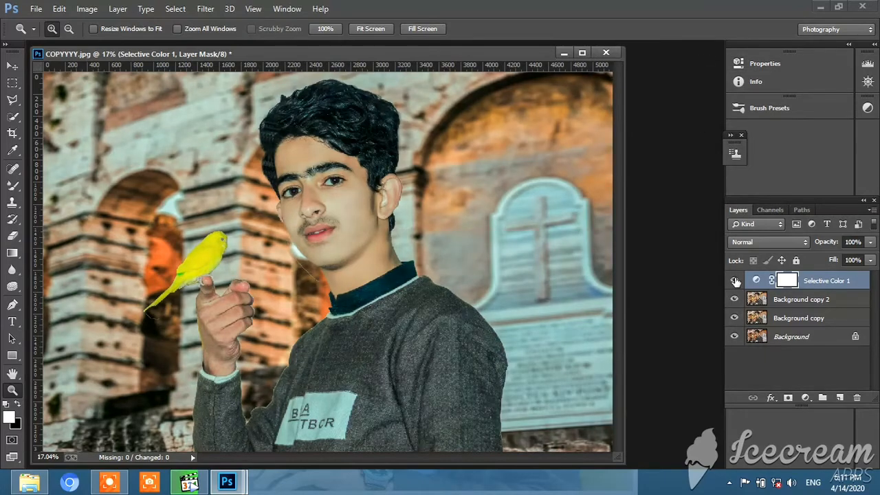
Step: Merge the Selective Color layer down into Background copy 2, and toggle the merged layer to check the overall change
right_click(810, 282)
click(580, 382)
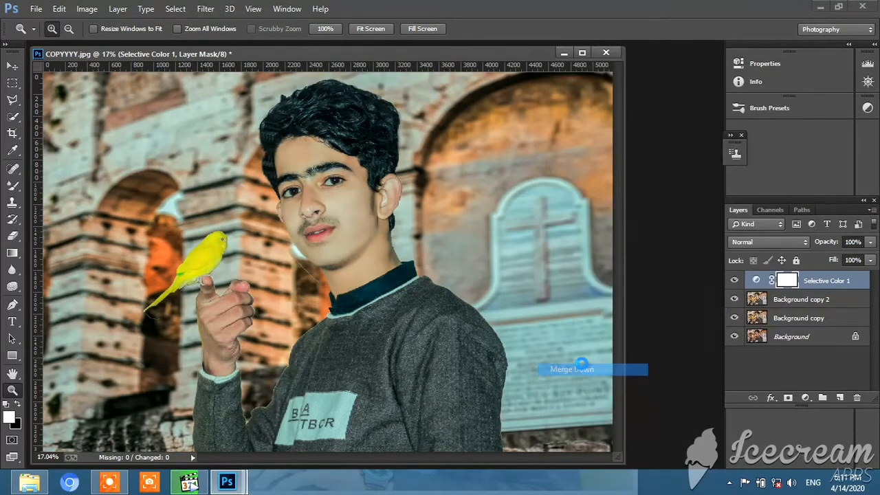
click(735, 280)
click(734, 280)
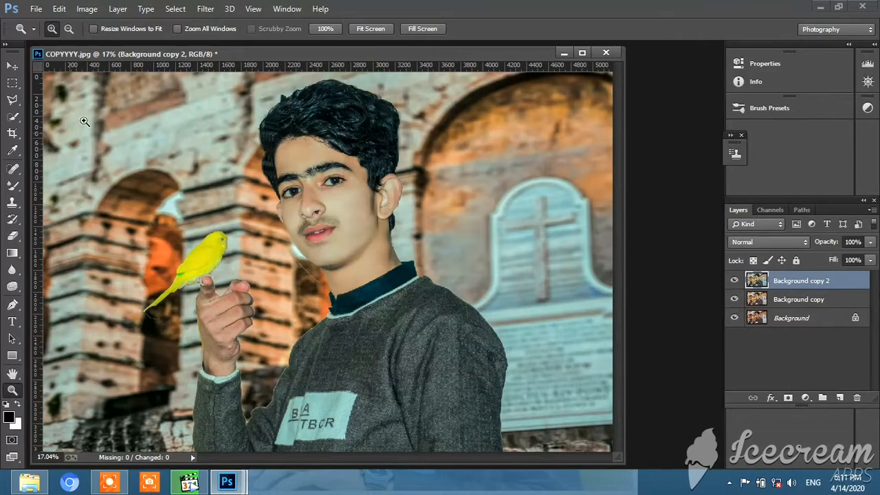
Step: Apply the Camera Raw filter to Background copy 2 with Contrast +28, Highlights -31, Shadows +43 and Whites -24
click(205, 8)
click(219, 82)
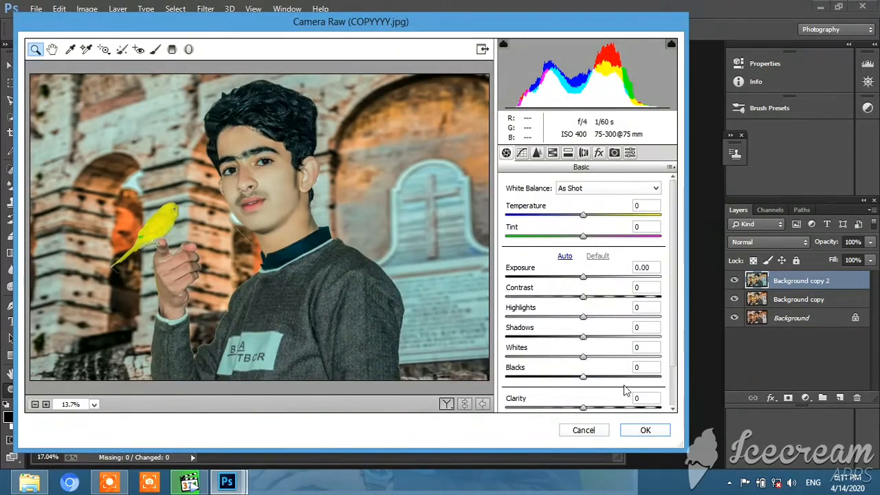
drag(583, 295, 603, 340)
drag(583, 377, 563, 358)
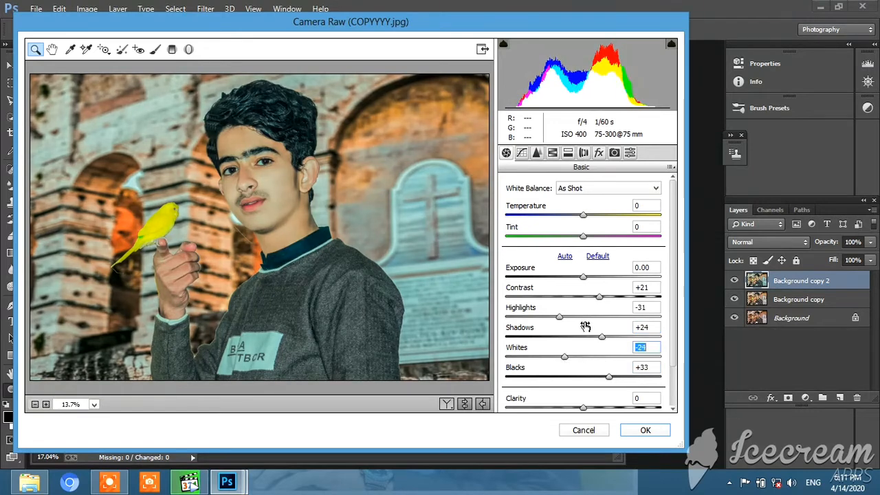
drag(600, 301, 604, 301)
drag(602, 337, 616, 337)
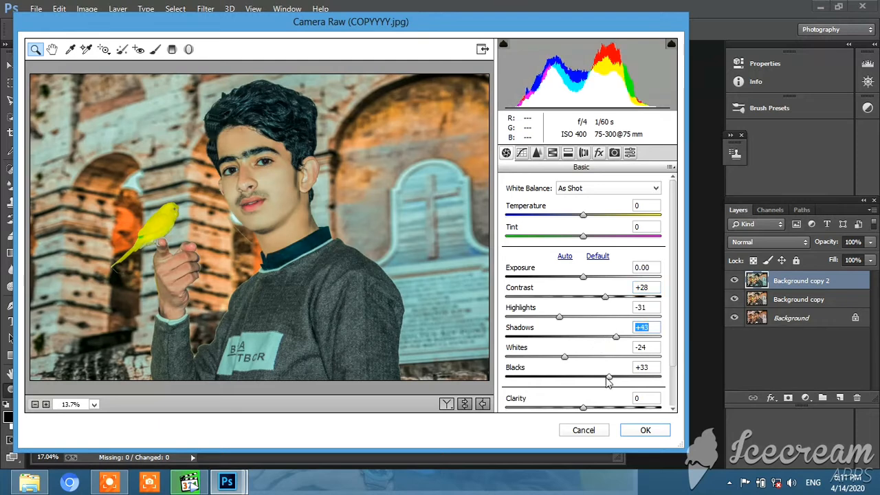
Step: Set Blacks to +56, Exposure to +0.05 and Clarity to +19 in the basic Camera Raw adjustments
drag(610, 376, 630, 378)
drag(583, 276, 583, 282)
scroll(581, 306, down, 2)
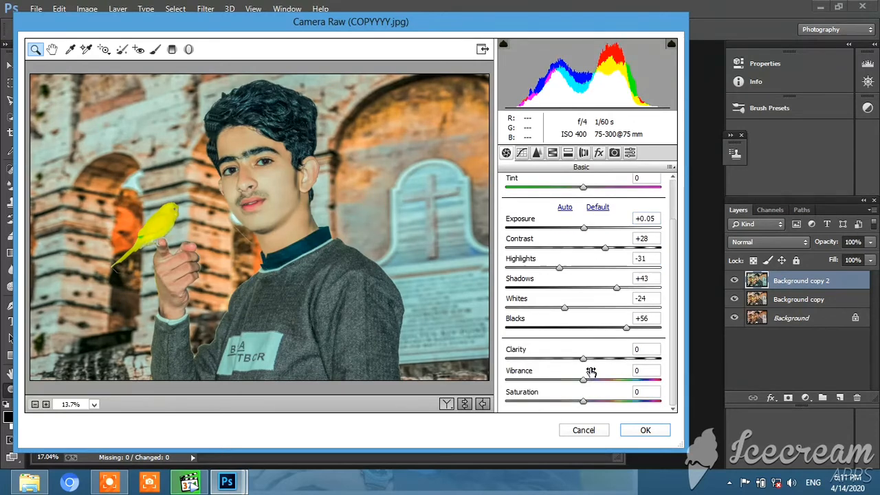
drag(583, 358, 597, 358)
Step: Raise the HSL luminance of the Reds to +30 and the Oranges to +16
click(552, 152)
click(554, 203)
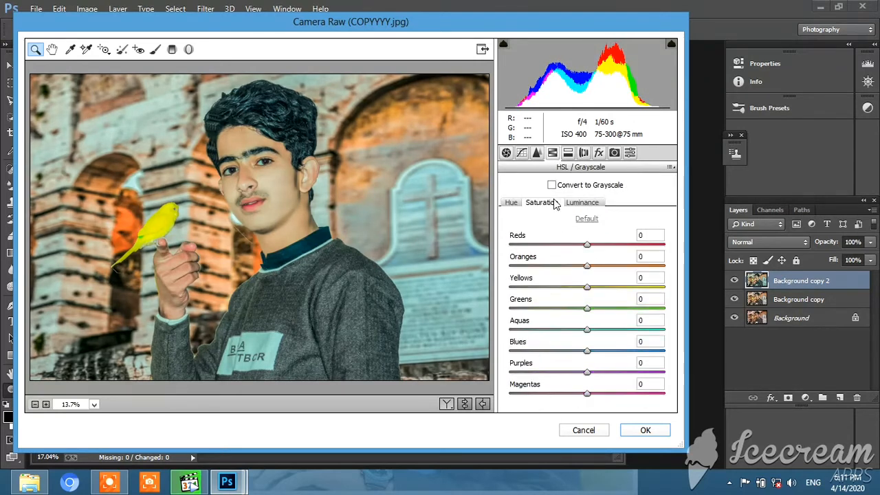
click(582, 202)
drag(588, 267, 605, 245)
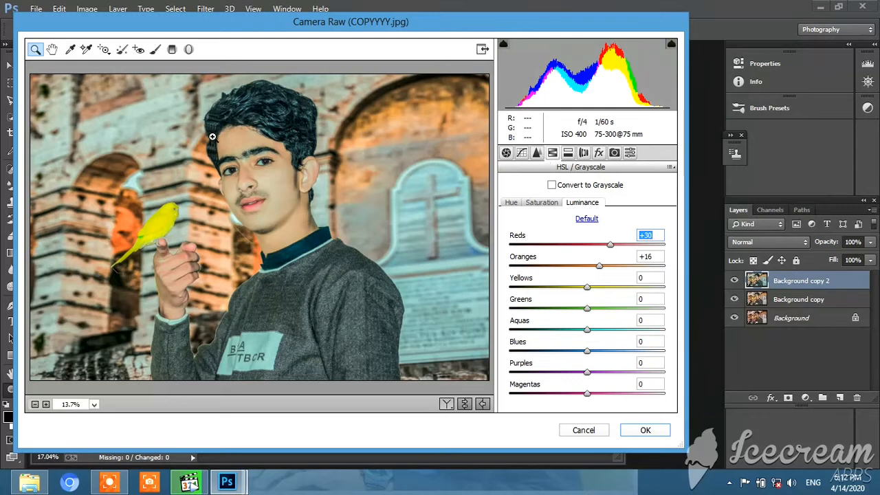
Step: Readjust the basic tones to Contrast +23, Highlights +3, Shadows -23, Whites -50 and Blacks +52
click(507, 153)
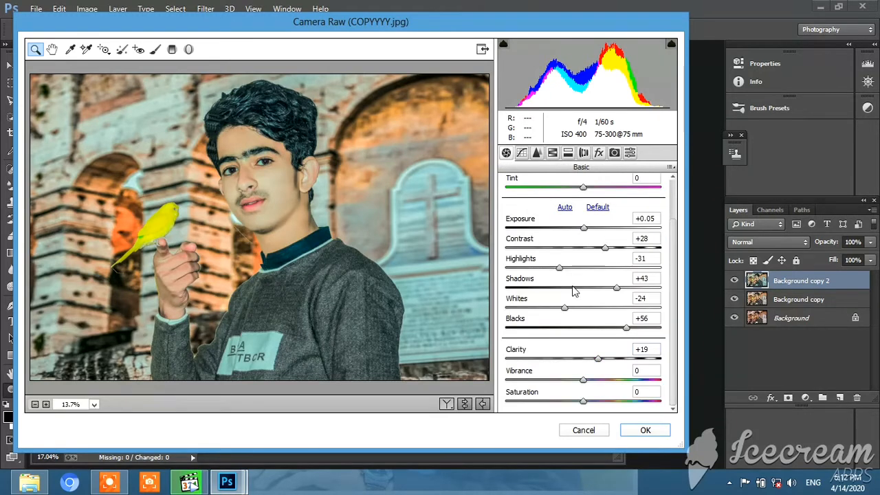
drag(574, 289, 564, 269)
drag(582, 328, 625, 342)
drag(570, 313, 544, 309)
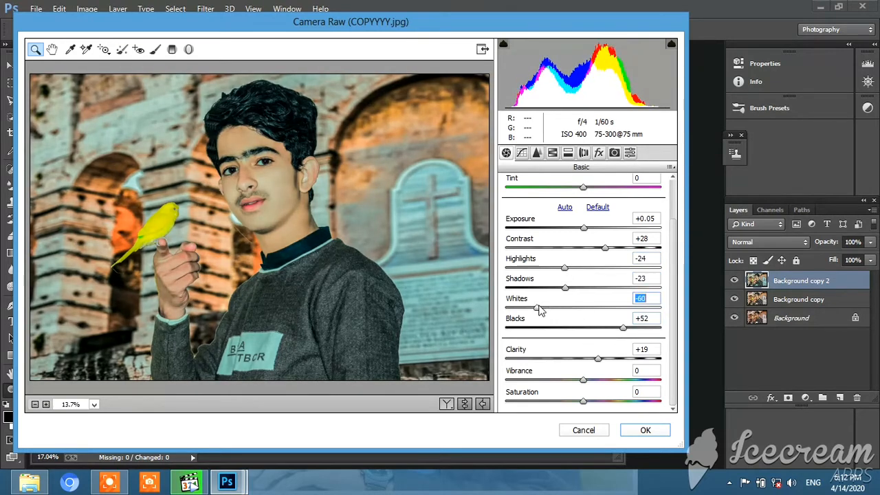
drag(562, 271, 602, 251)
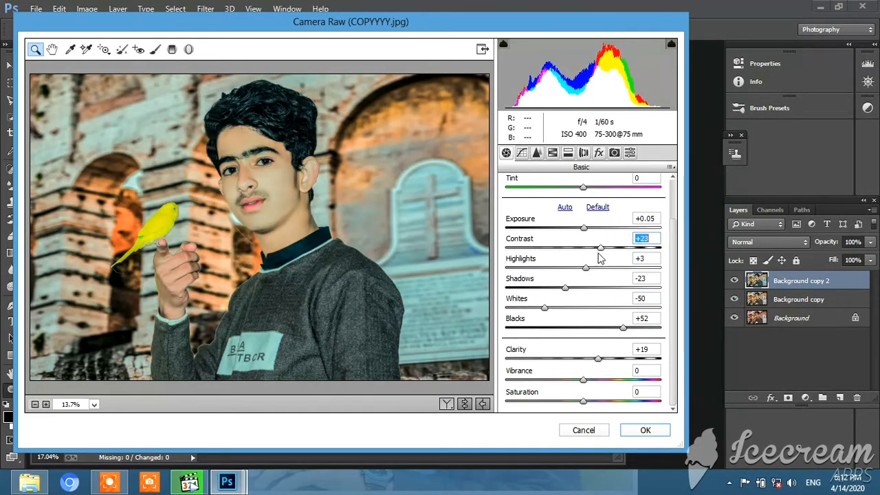
Step: Set Clarity to +9 and Exposure to +0.15, and apply the Camera Raw filter
click(585, 360)
drag(586, 363, 590, 361)
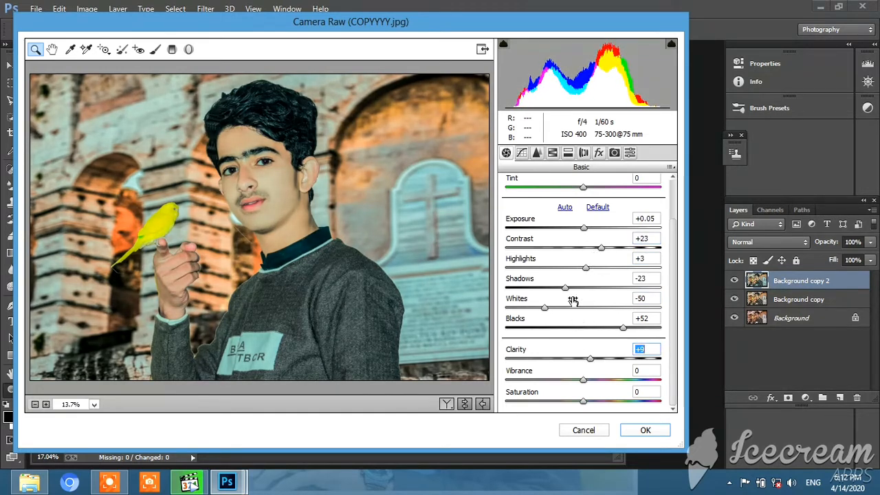
drag(583, 229, 586, 230)
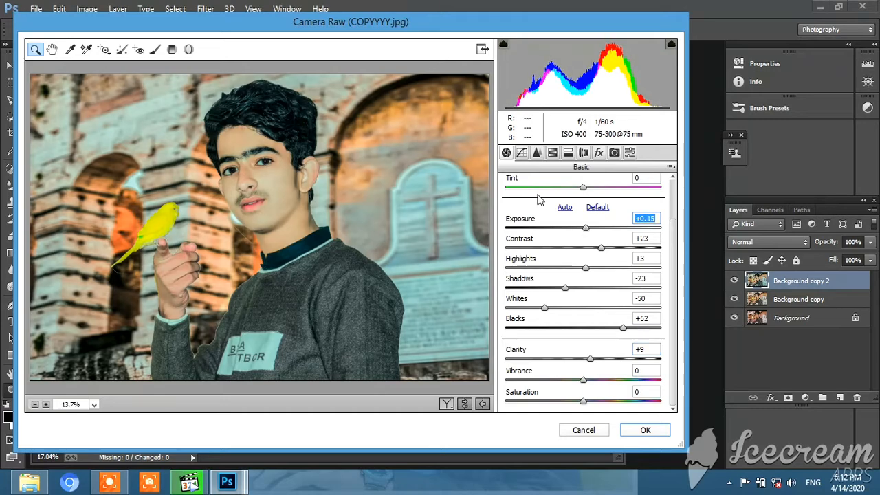
click(643, 429)
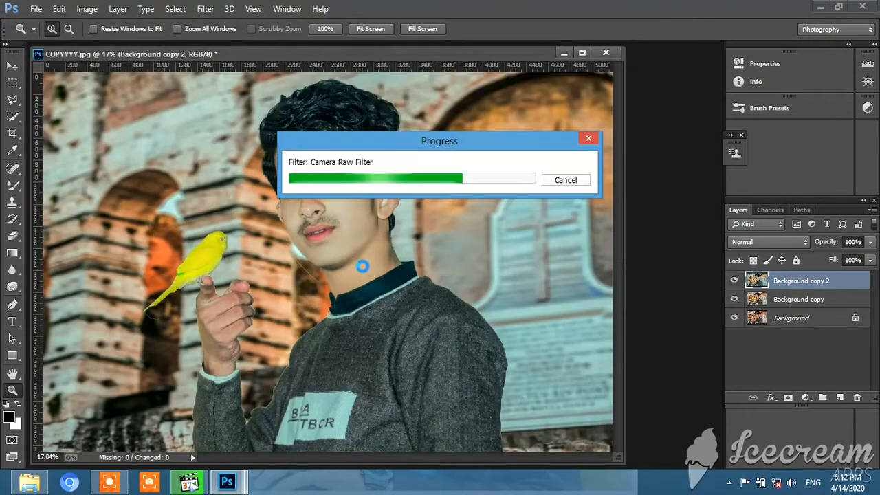
Step: Toggle the visibility of Background copy 2 and Background copy to compare the grade with the original image
click(734, 281)
click(734, 281)
click(735, 281)
click(735, 299)
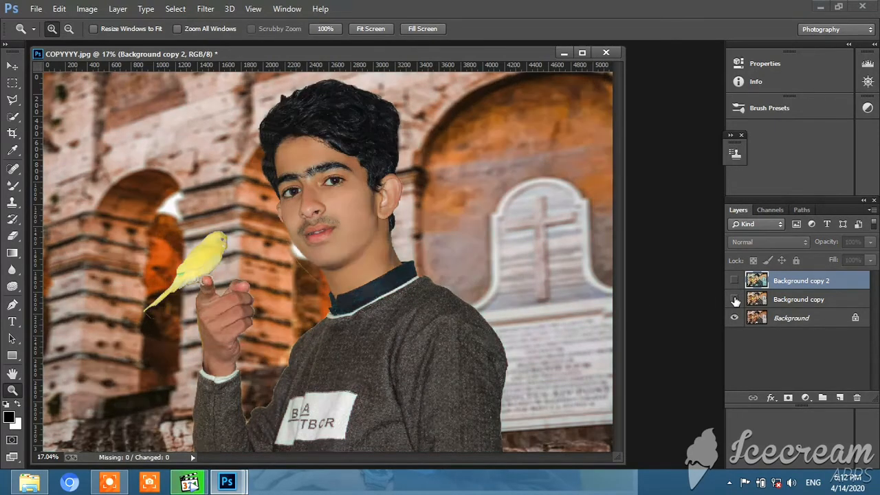
click(734, 285)
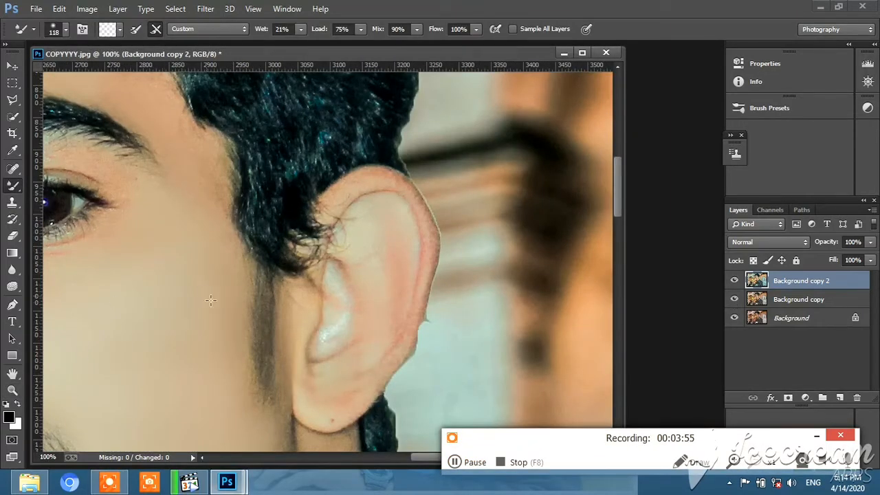
Step: Fit the whole image on screen and toggle Background copy 2 to compare its effect
click(12, 390)
right_click(236, 242)
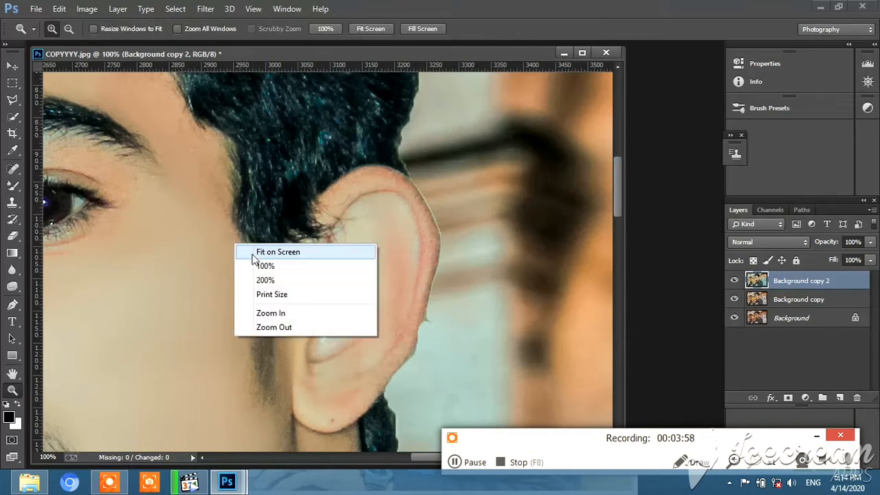
click(249, 248)
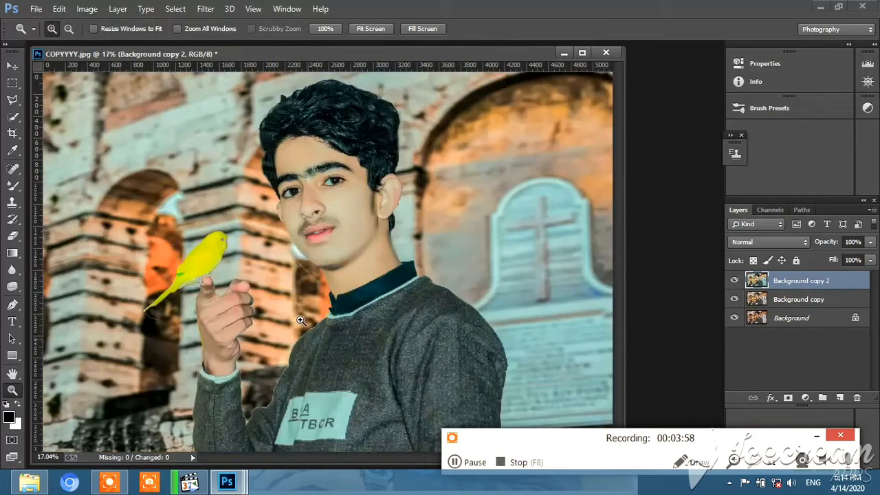
click(735, 281)
click(735, 281)
Step: Merge Background copy 2 down into Background copy, and toggle the merged layer to check the change
right_click(810, 282)
click(598, 368)
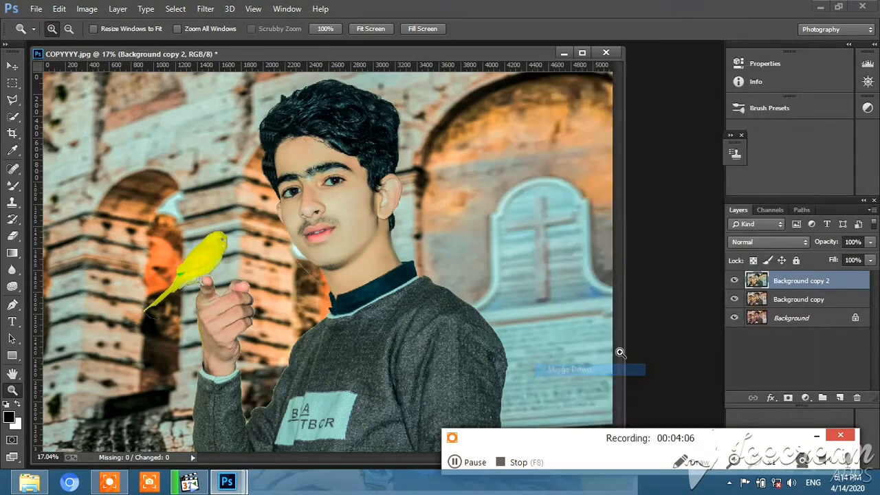
click(733, 282)
click(733, 282)
Step: In the Camera Raw filter, add a post-crop vignette with Amount -45, Midpoint 76, Roundness +66 and Feather 80
click(205, 8)
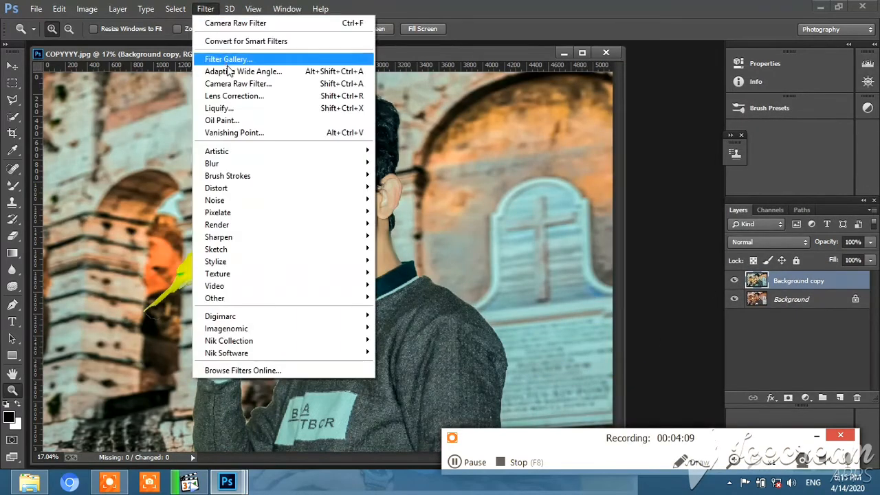
click(232, 83)
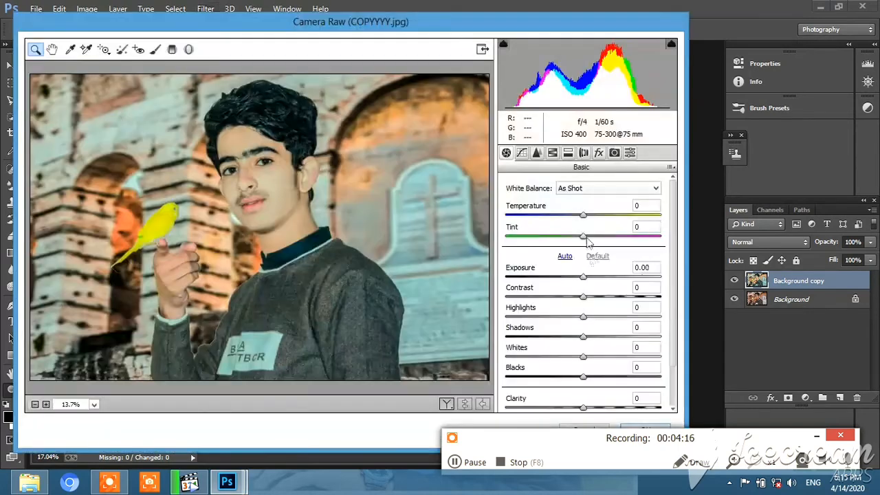
click(598, 151)
drag(583, 321, 634, 363)
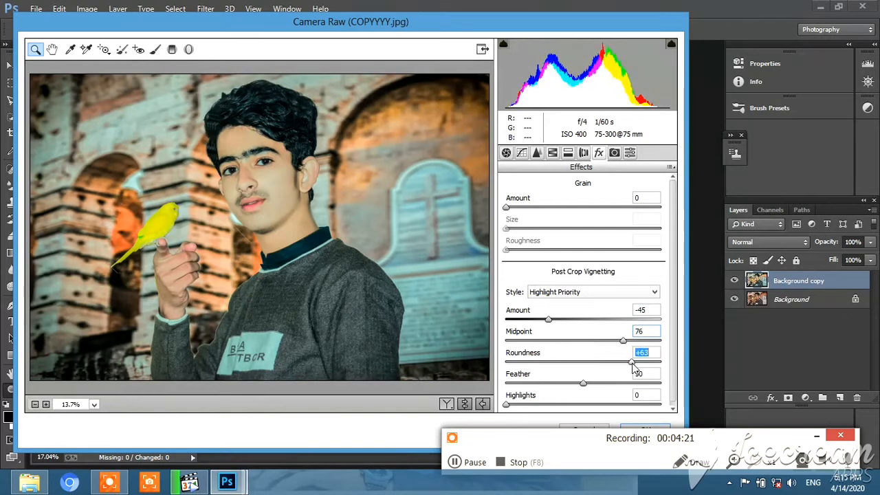
drag(583, 383, 629, 383)
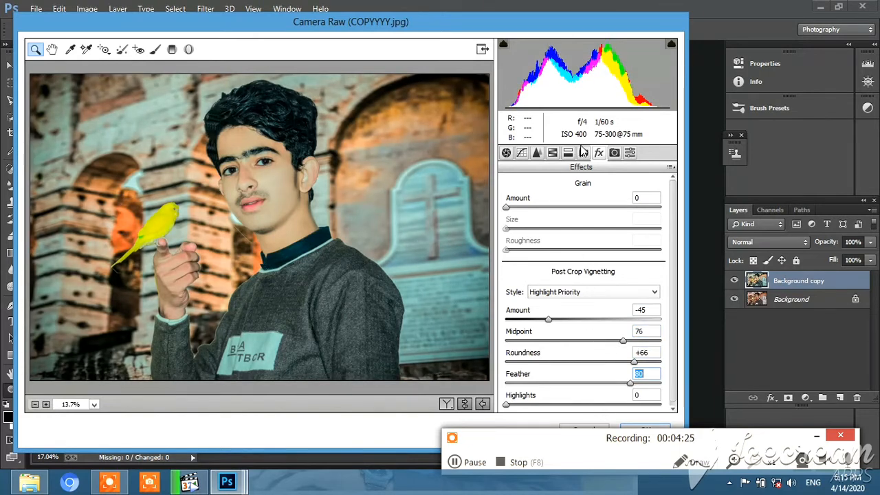
Step: Set the parametric tone curve to Highlights +24, Lights +6, Darks +23 and Shadows +31, and apply the filter
click(506, 153)
scroll(583, 363, down, 2)
click(521, 152)
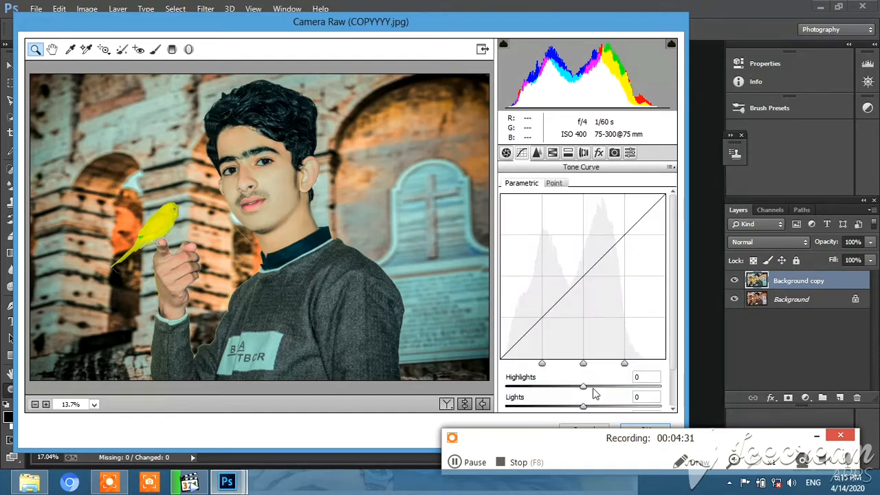
drag(584, 386, 606, 403)
scroll(589, 389, down, 2)
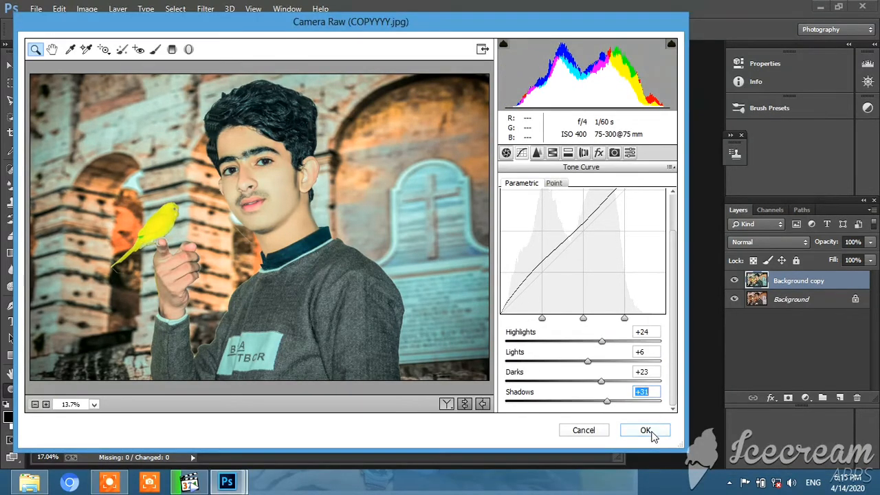
click(646, 431)
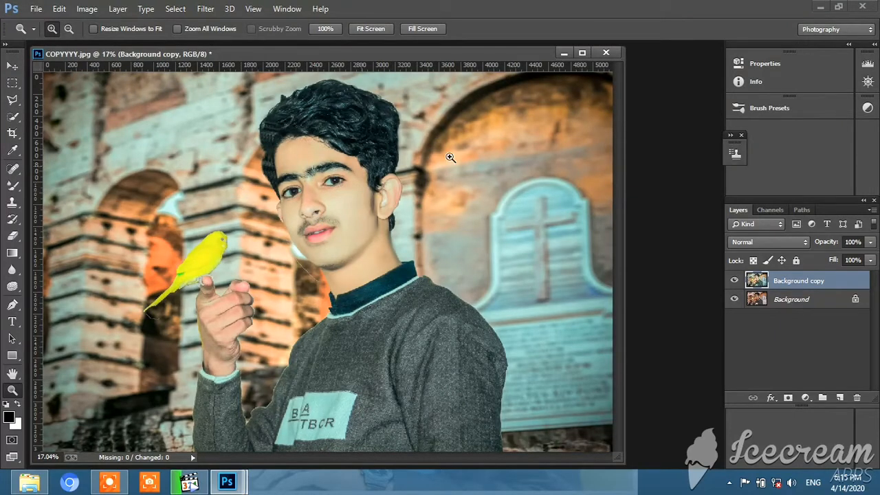
Step: Toggle the Background copy layer's visibility to compare the vignetted result with the original
click(736, 282)
click(735, 282)
click(734, 282)
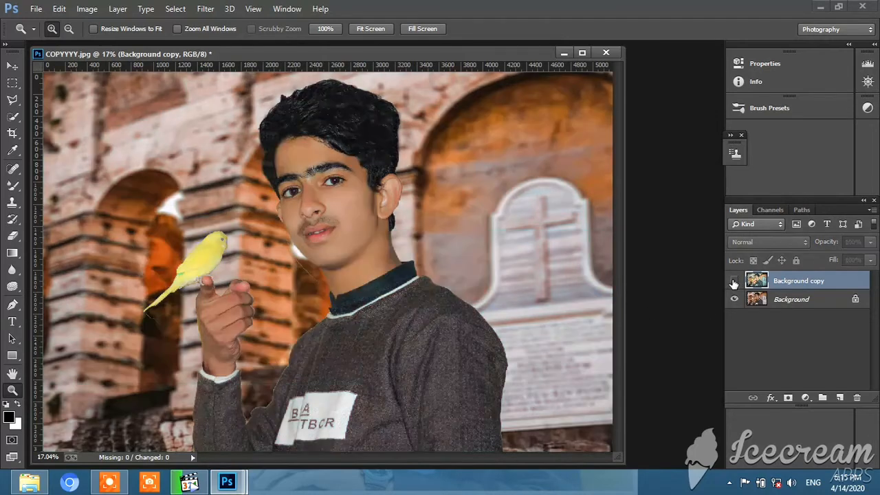
click(734, 282)
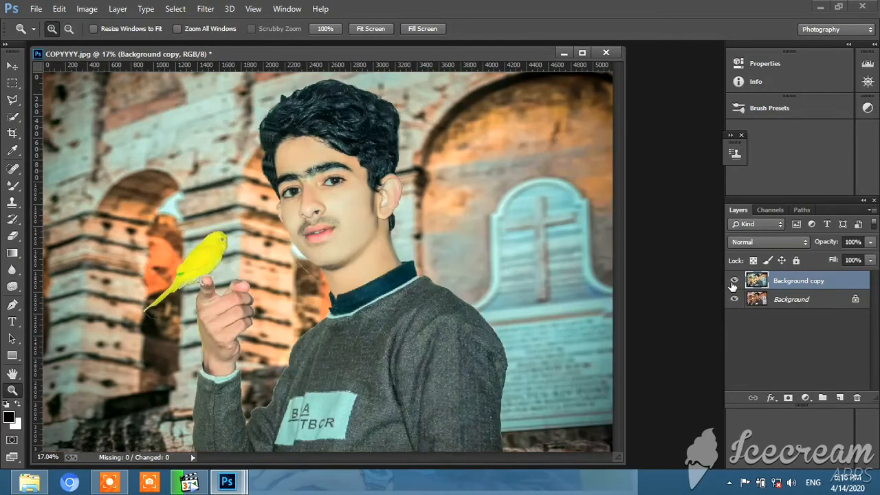
Step: Add a Stroke layer style to Background copy, 18 px in size and positioned inside
click(117, 8)
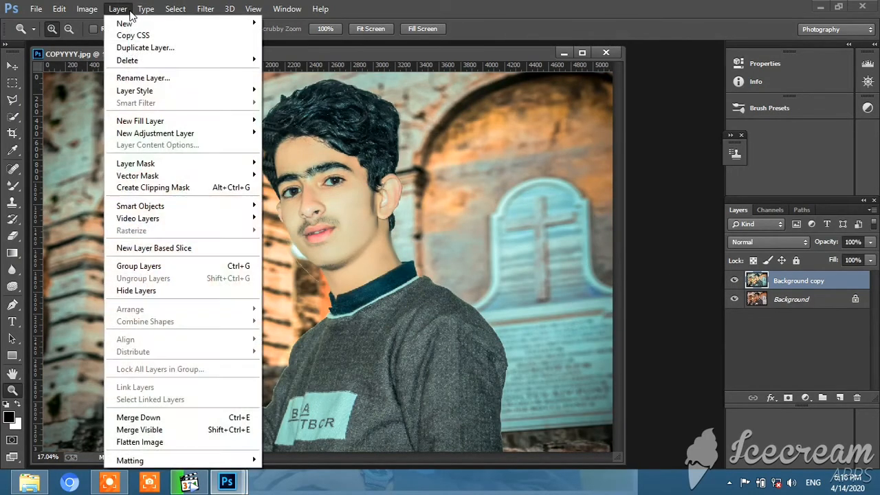
mouse_move(136, 91)
click(312, 119)
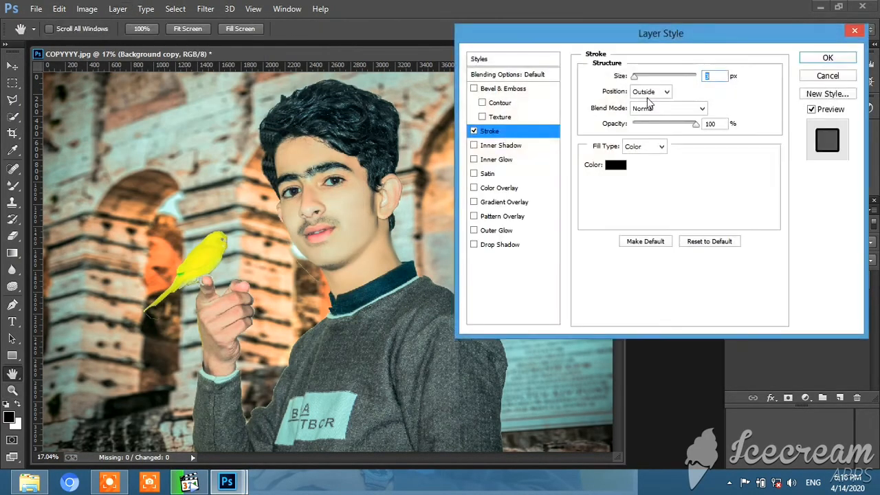
drag(634, 75, 641, 75)
click(650, 92)
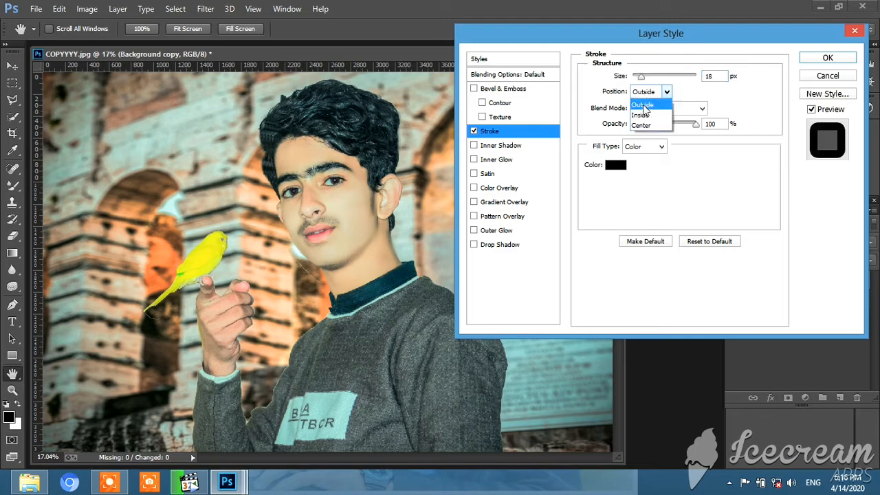
click(645, 104)
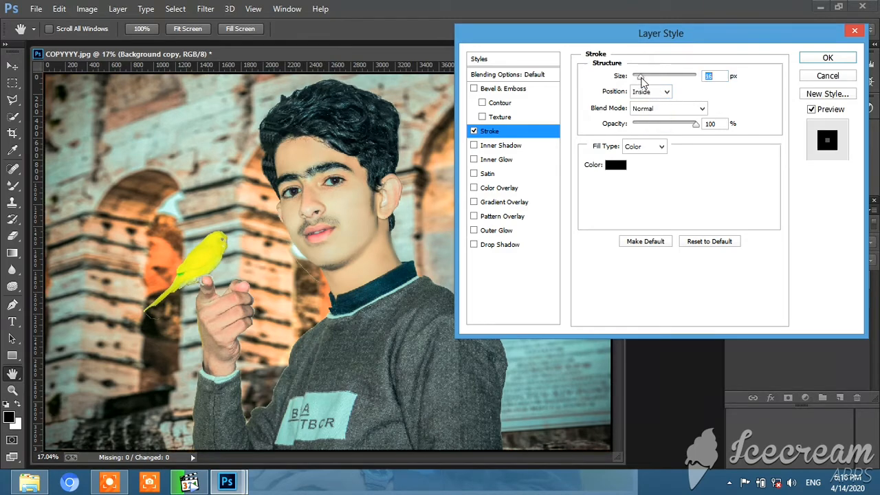
Step: Change the stroke colour to white and apply the layer style
click(616, 165)
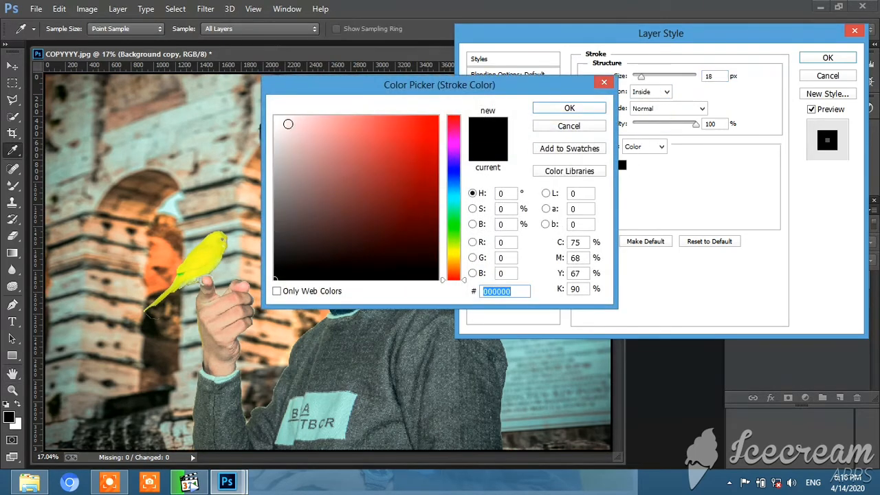
click(277, 124)
click(587, 111)
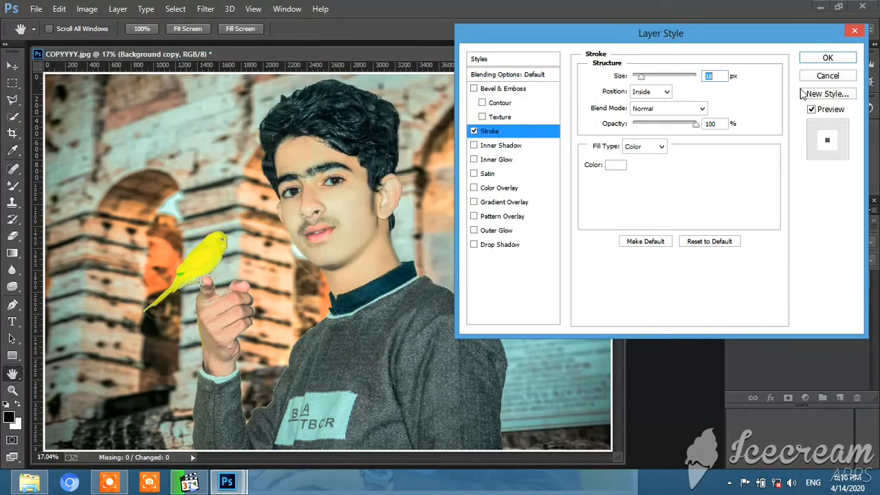
click(821, 58)
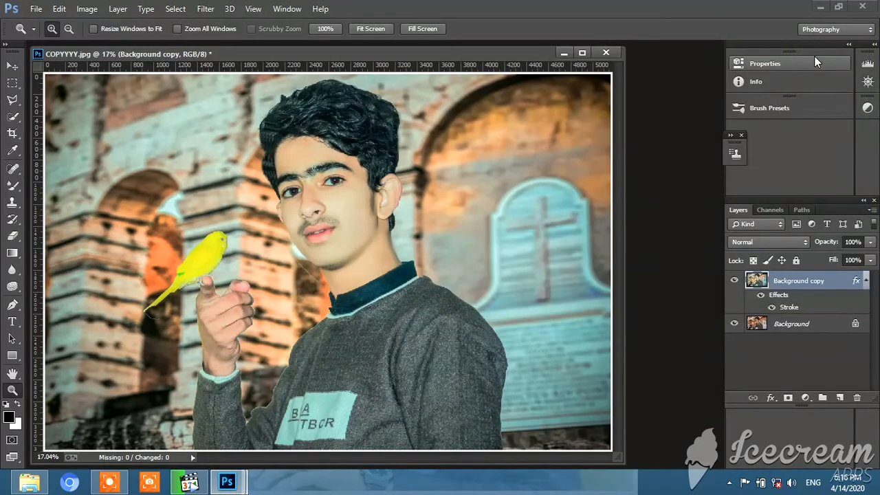
Step: Toggle the Background copy layer's visibility to compare the bordered image with the original
click(735, 281)
click(734, 282)
right_click(794, 284)
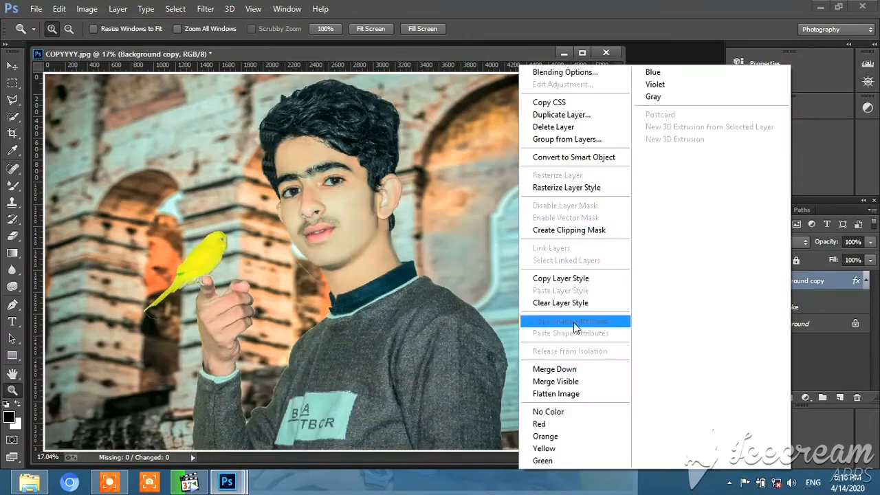
click(376, 265)
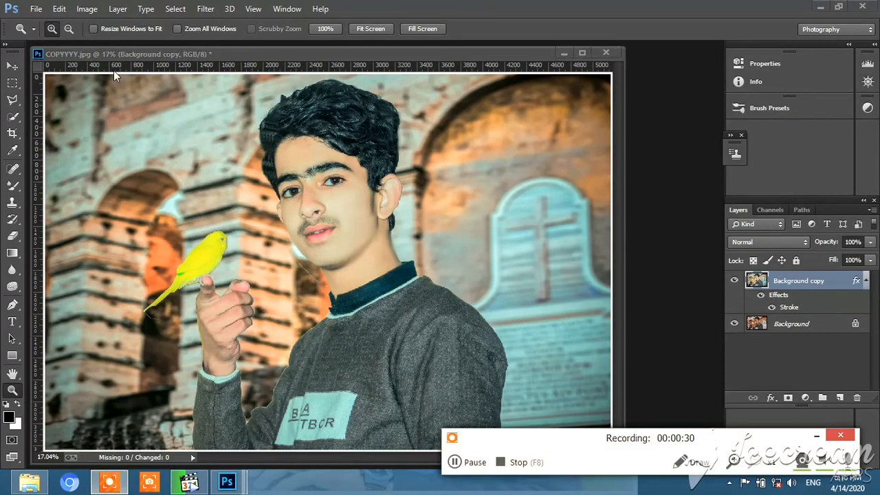
Step: Place the LOGO image into the document as an embedded file
click(36, 9)
click(61, 195)
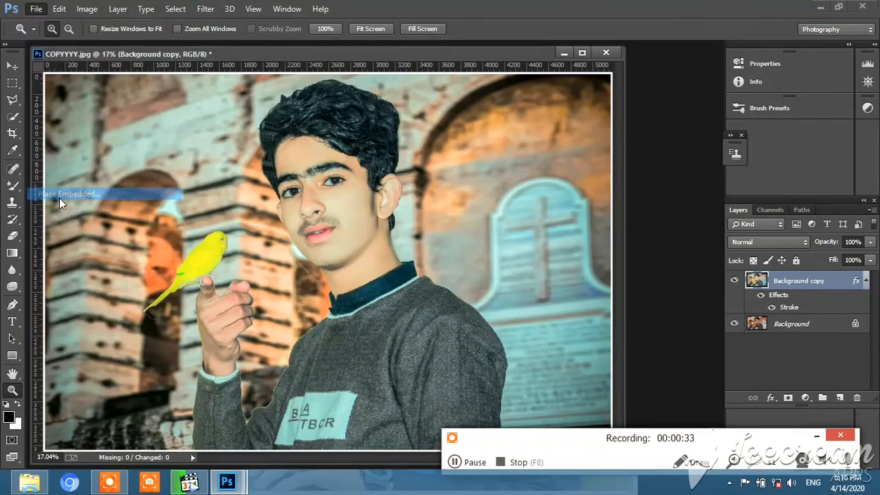
click(452, 464)
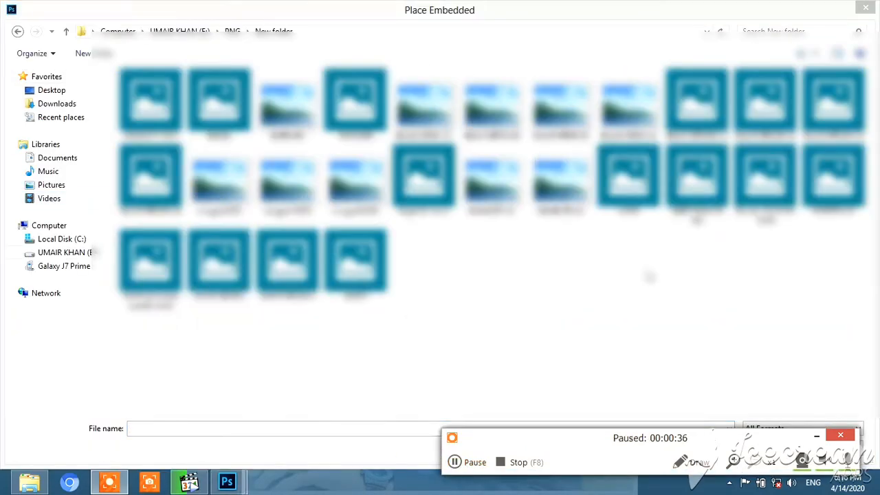
text(LOGO)
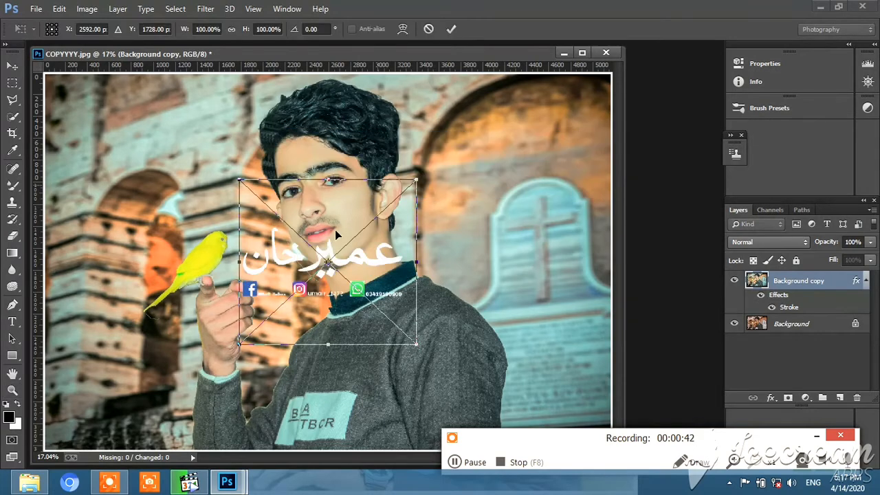
Step: Scale the placed logo to 31.95% width and 34.25% height, position it in the photo's upper-left corner, and commit the placement
drag(312, 244, 145, 284)
drag(241, 385, 197, 330)
drag(145, 218, 169, 185)
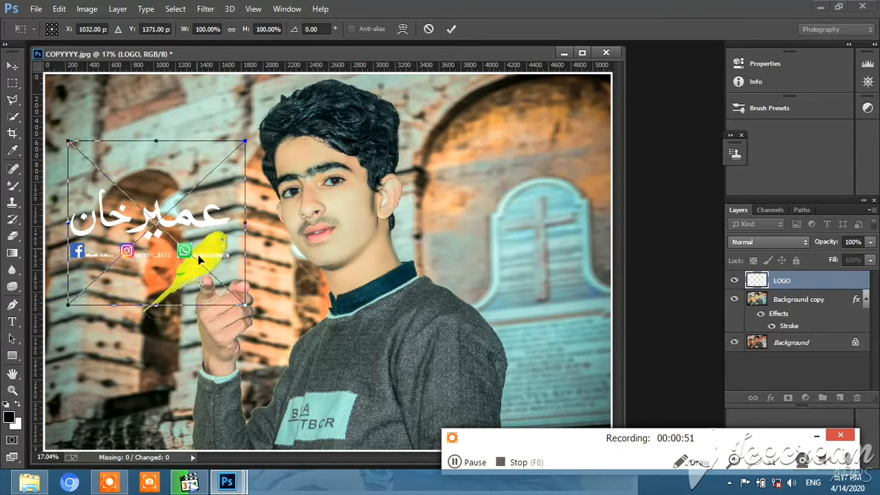
drag(234, 303, 149, 205)
drag(96, 145, 81, 79)
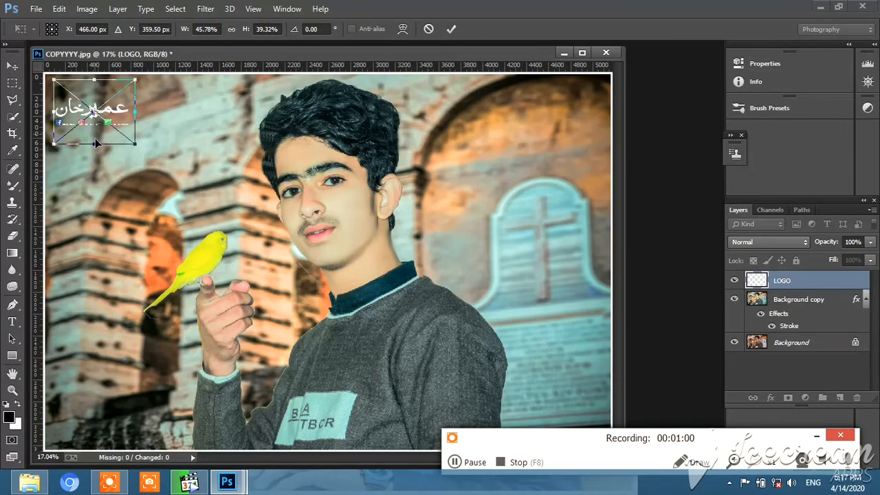
drag(129, 139, 111, 133)
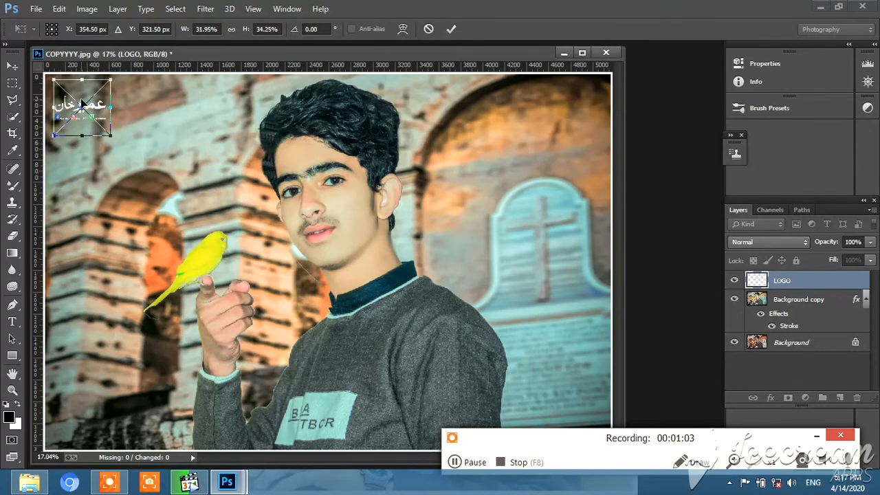
drag(81, 101, 75, 86)
key(z)
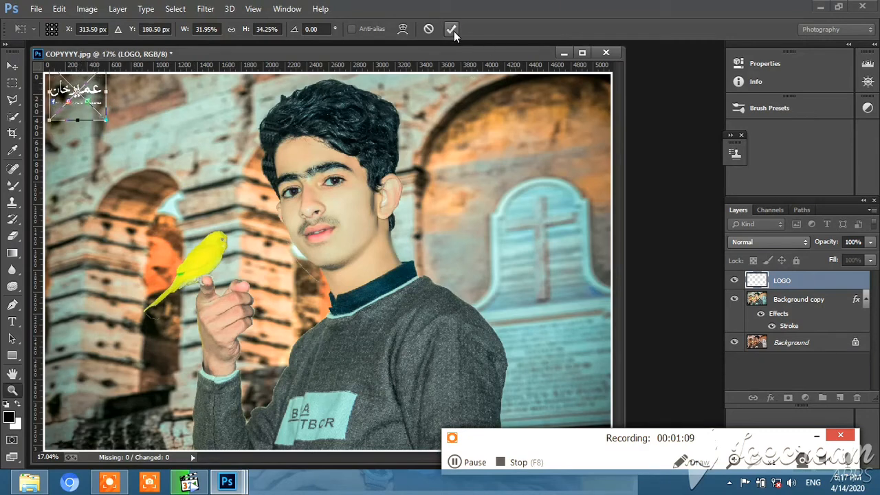
click(451, 28)
Step: Place the BLACK BRUSH (1) image embedded over the photo's upper-right area and toggle its visibility to check it
click(35, 8)
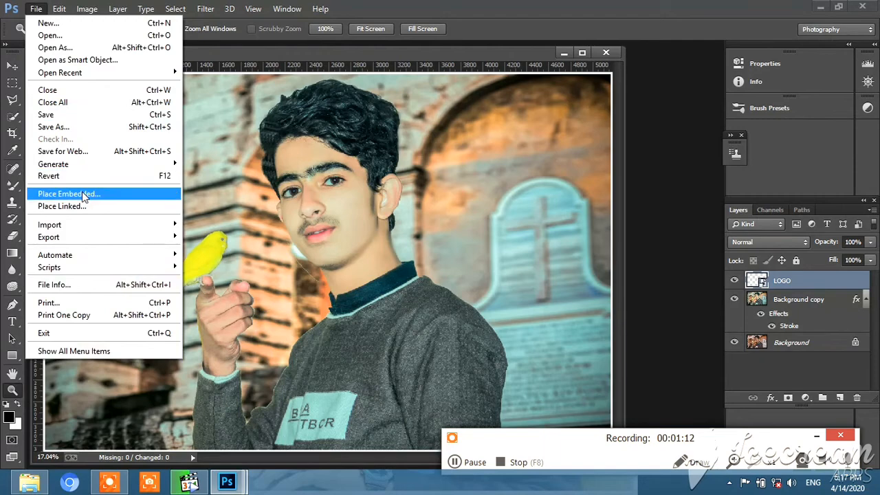
click(82, 192)
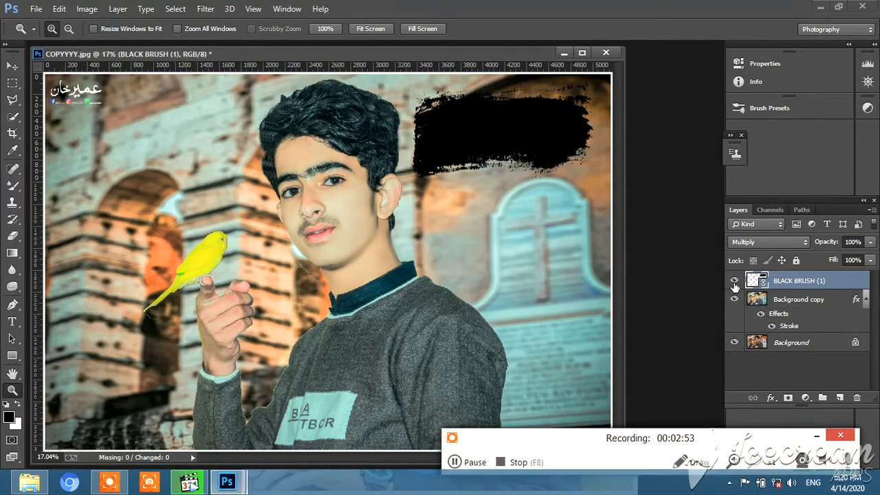
click(734, 280)
click(734, 281)
click(36, 9)
click(48, 204)
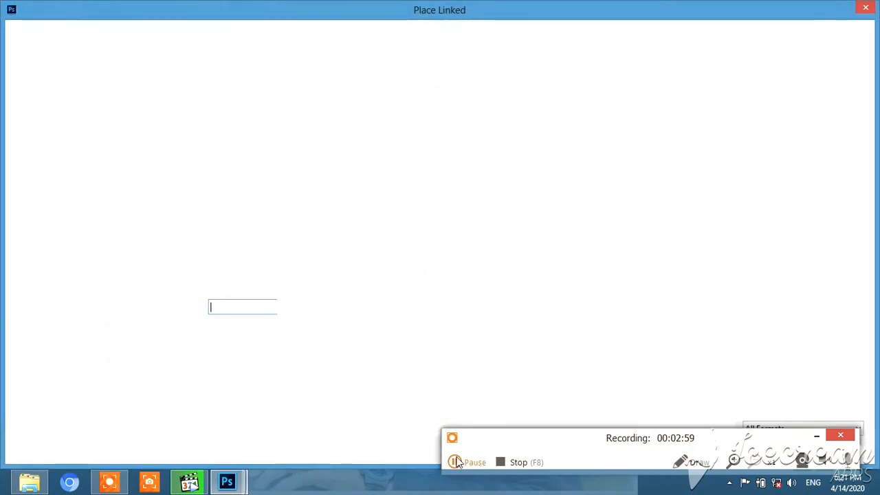
click(456, 462)
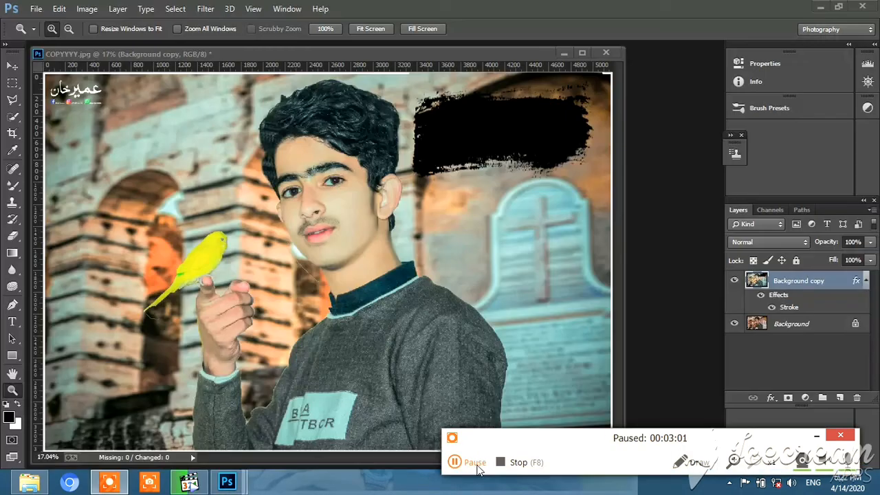
click(456, 462)
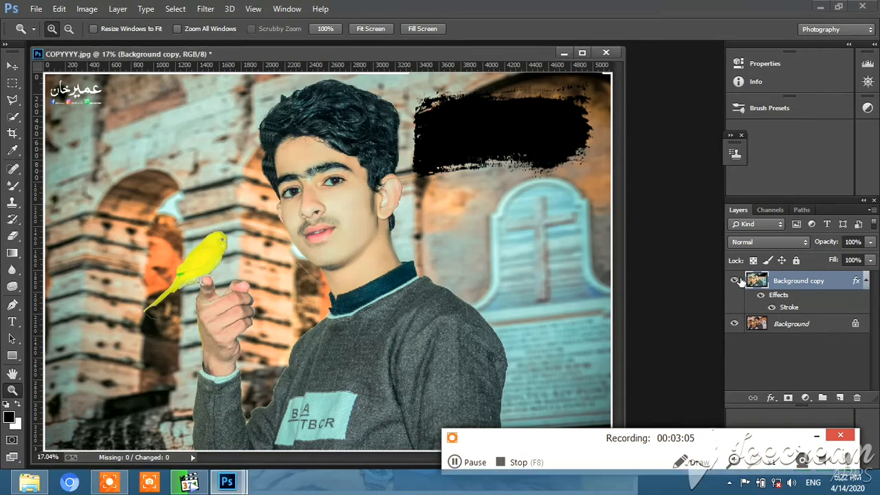
Step: Toggle the Background copy layer's visibility to compare the image with logo and brush stroke against the original
click(735, 283)
click(734, 283)
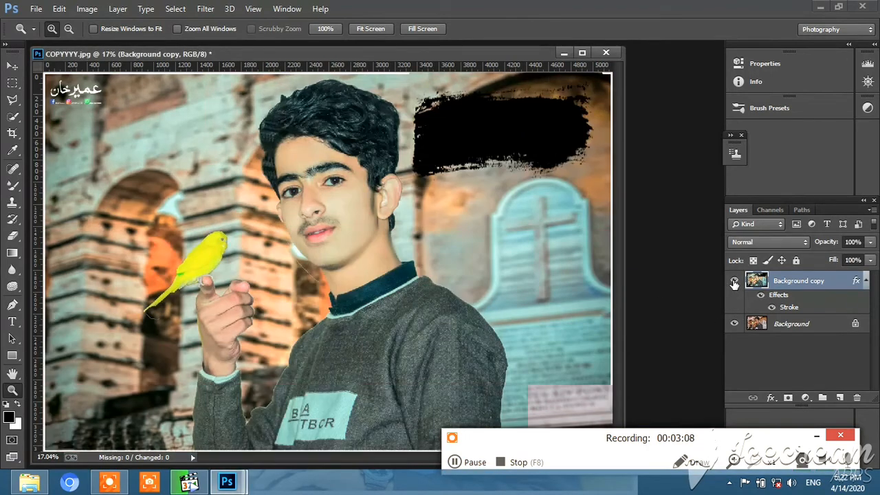
click(734, 284)
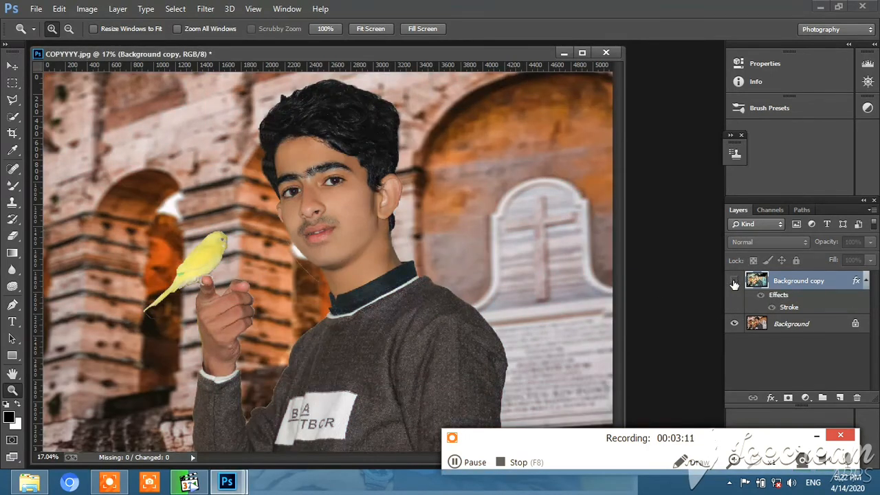
click(735, 284)
Step: Place the kaghz ki kashti text image as a linked file and scale it to 96.94% width and 99% height
click(474, 462)
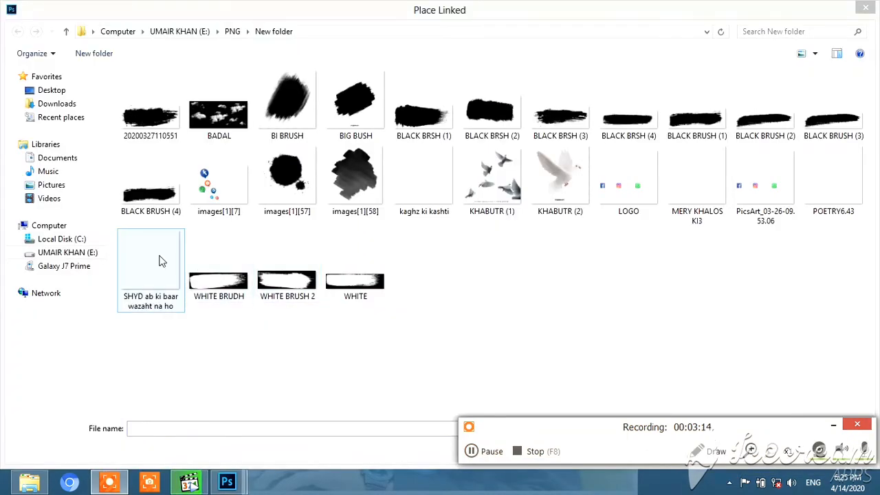
double_click(411, 190)
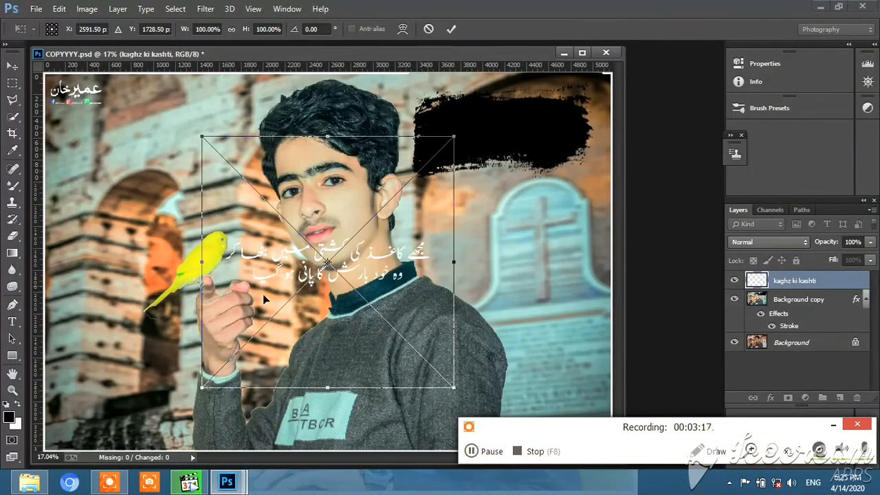
drag(205, 383, 212, 381)
key(Return)
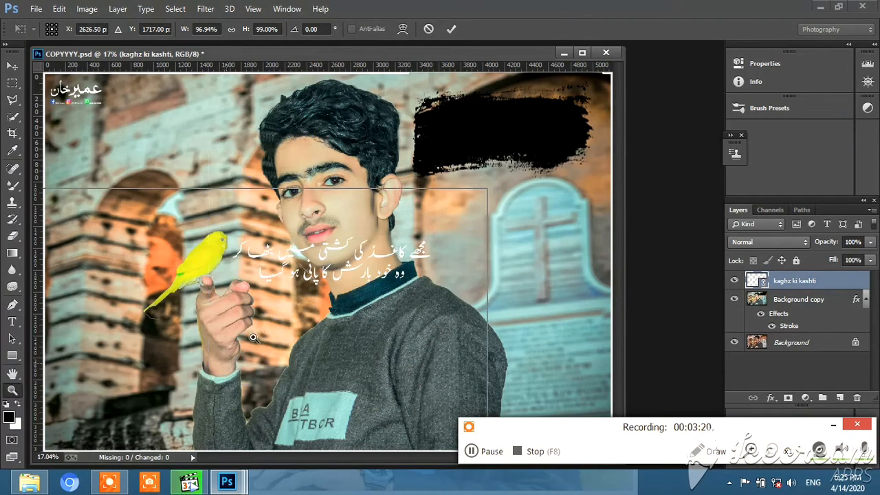
Step: Shrink the poetry text and position it over the black brush stroke
click(296, 293)
key(ctrl+0)
click(472, 454)
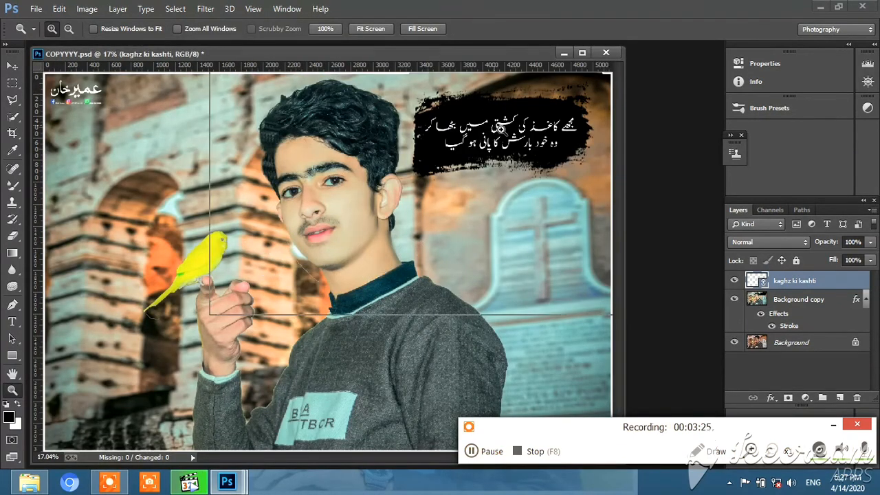
Step: Examine the poetry text on the brush stroke up close, then fit the whole image on screen
double_click(507, 127)
right_click(507, 128)
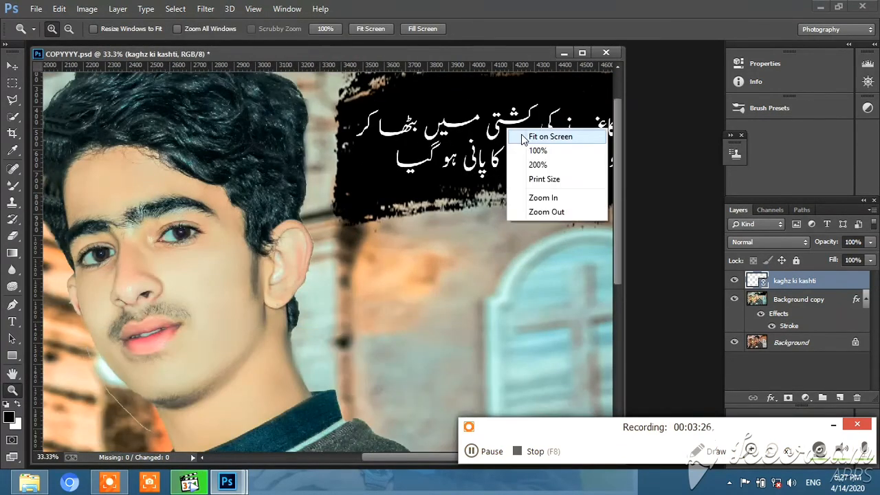
click(529, 131)
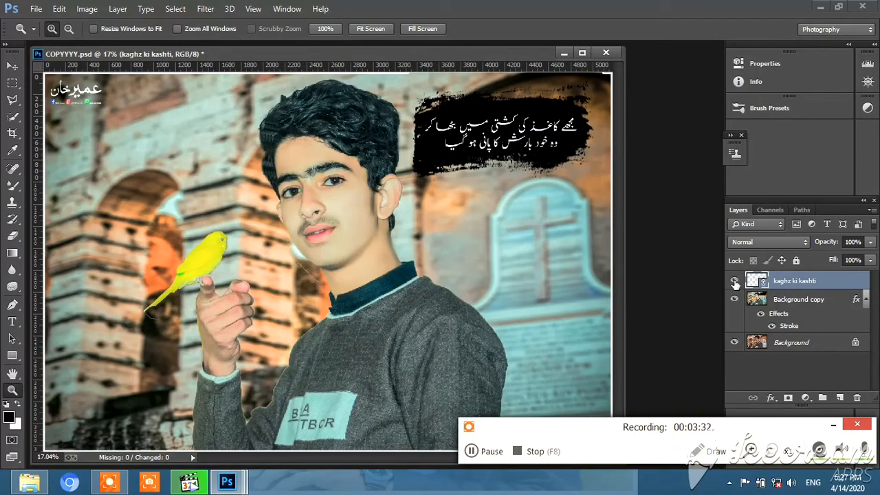
Step: Toggle the visibility of the kaghz ki kashti and Background copy layers to compare the edits with the original
click(734, 281)
click(734, 280)
click(735, 297)
click(734, 298)
click(734, 281)
click(735, 297)
click(735, 298)
click(734, 281)
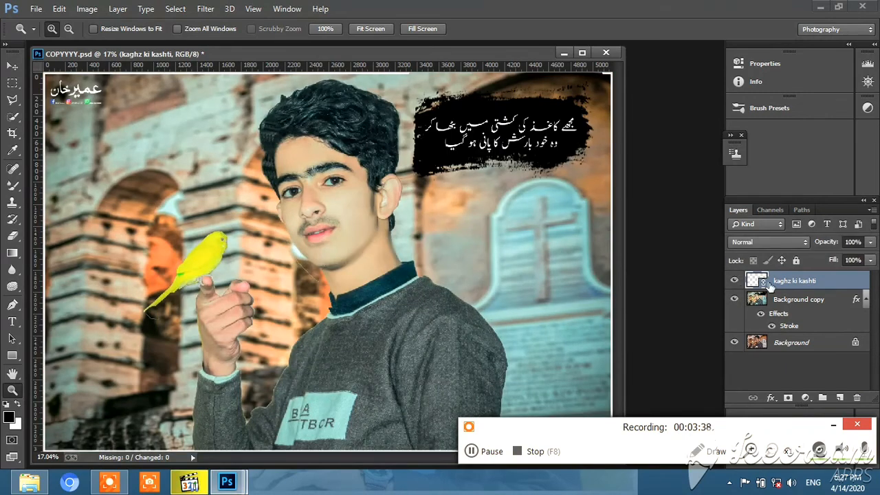
Step: Merge the kaghz ki kashti text layer down into Background copy
right_click(770, 284)
click(543, 405)
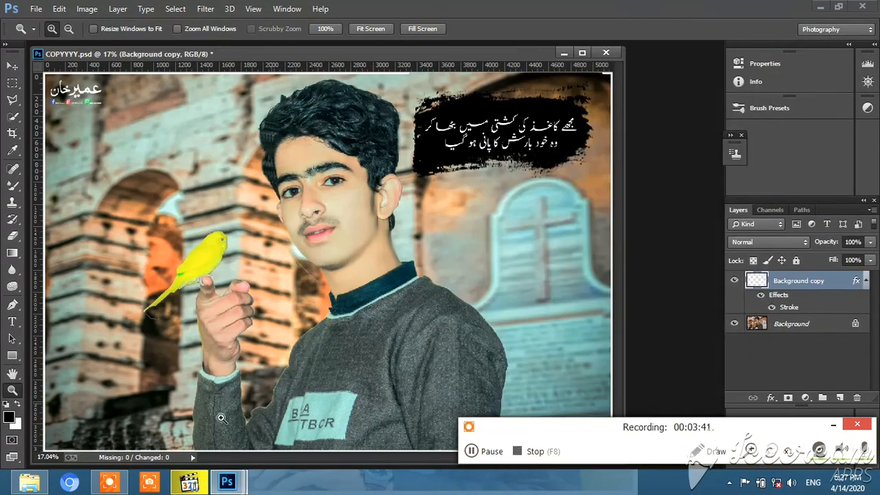
click(490, 451)
click(489, 451)
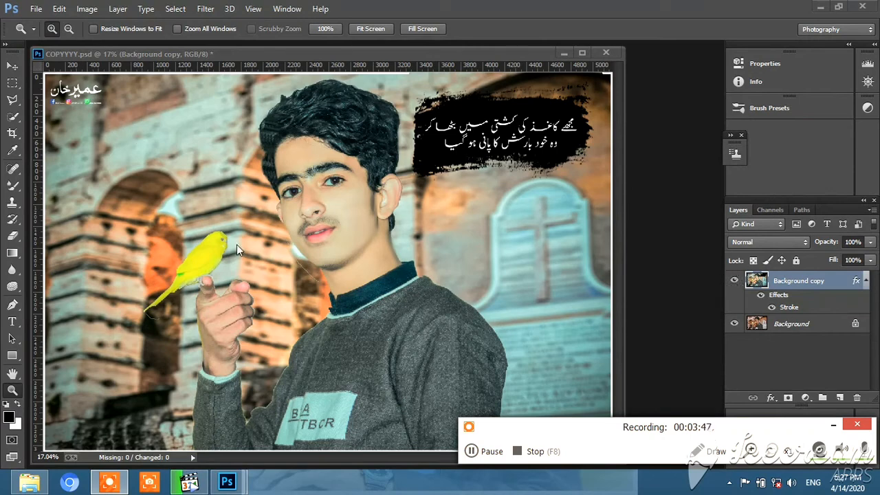
Step: Toggle Background copy's visibility for a final before-and-after comparison and save the PSD document
click(733, 281)
click(733, 282)
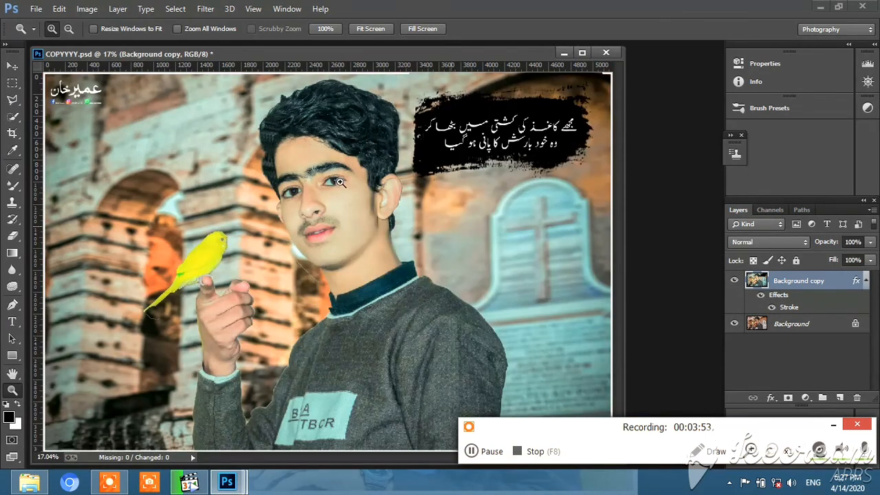
click(36, 10)
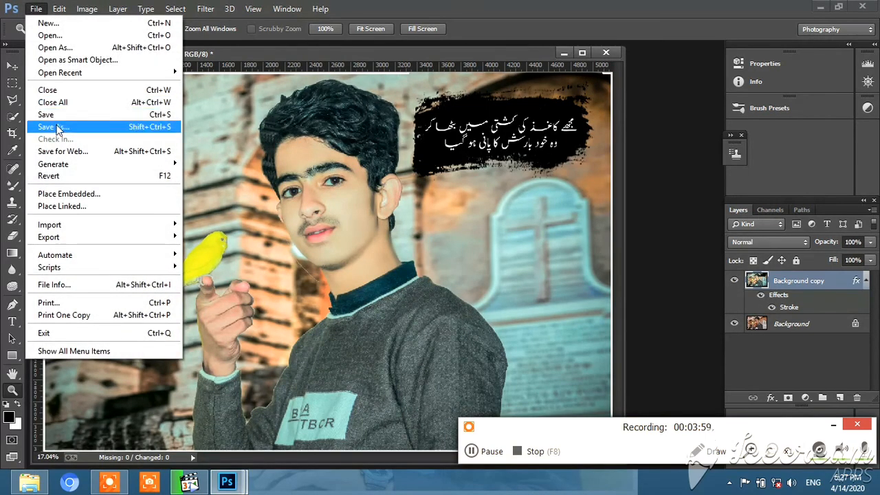
click(56, 114)
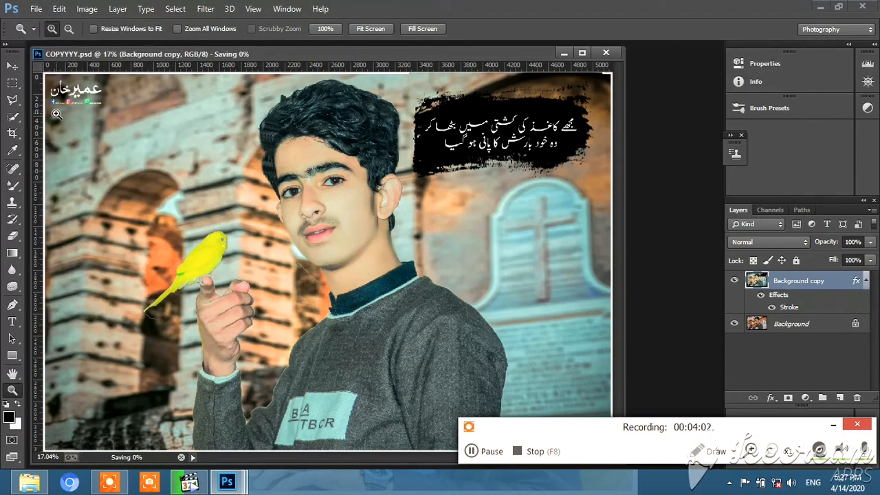